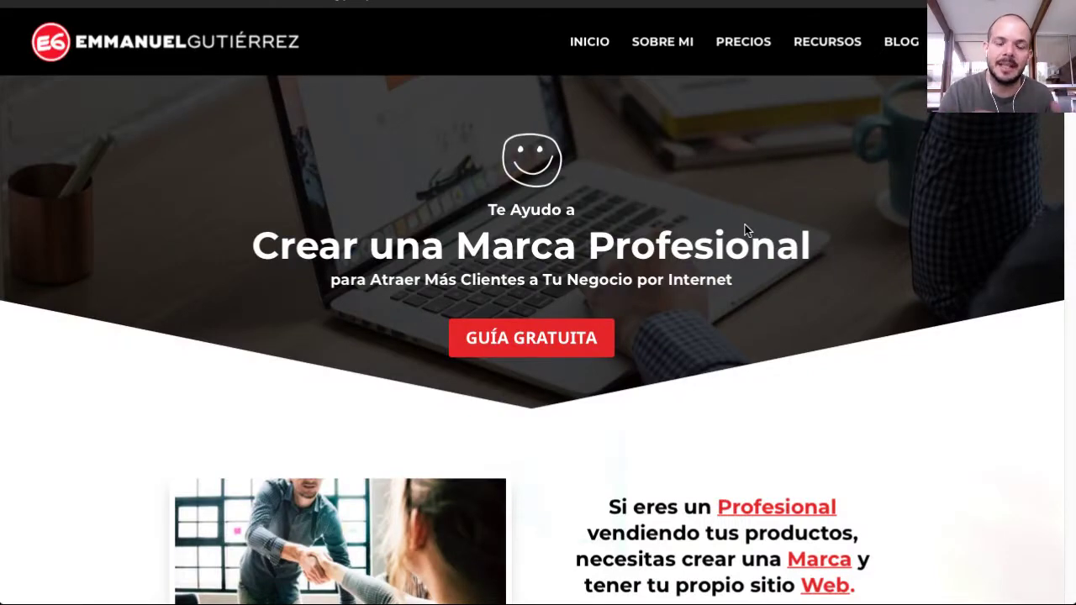
pyautogui.scroll(-20, 966, 285)
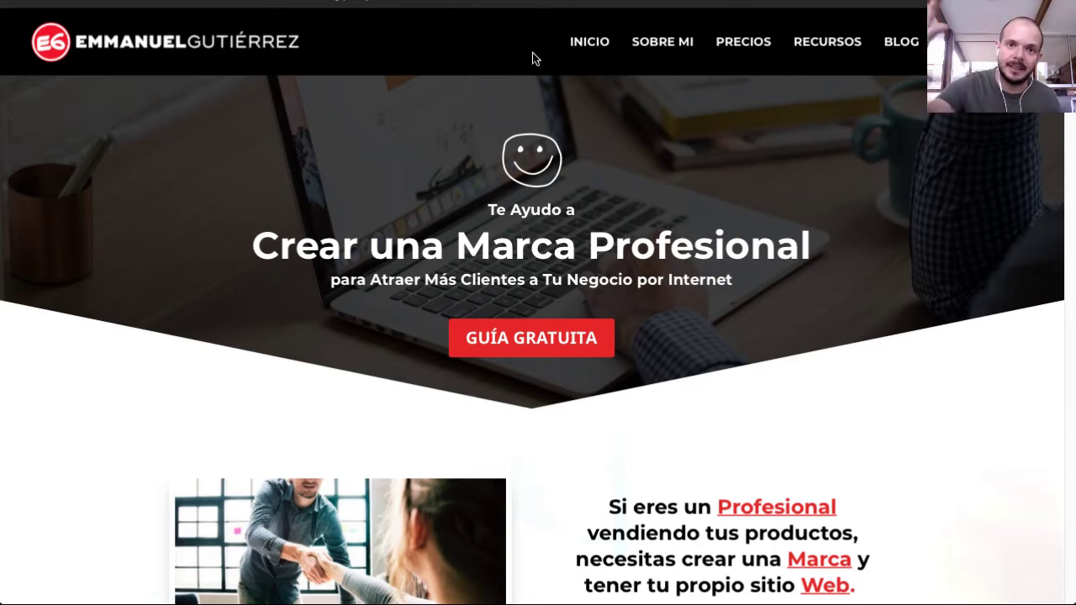
pyautogui.scroll(-20, 489, 213)
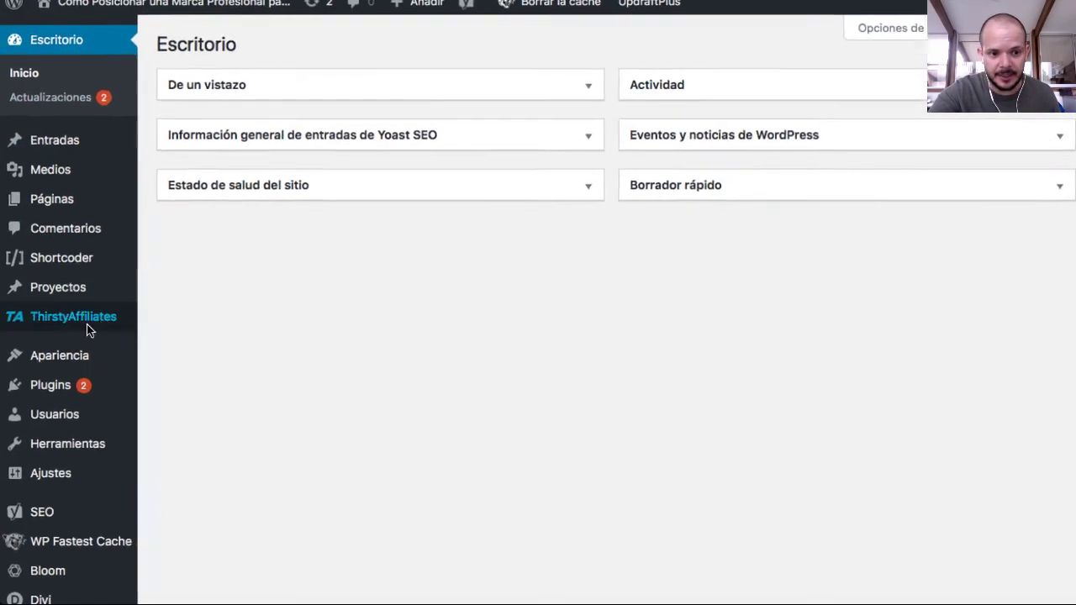
# Step: Open the theme customizer and go to its footer (Pie) settings
pyautogui.moveTo(36, 357)
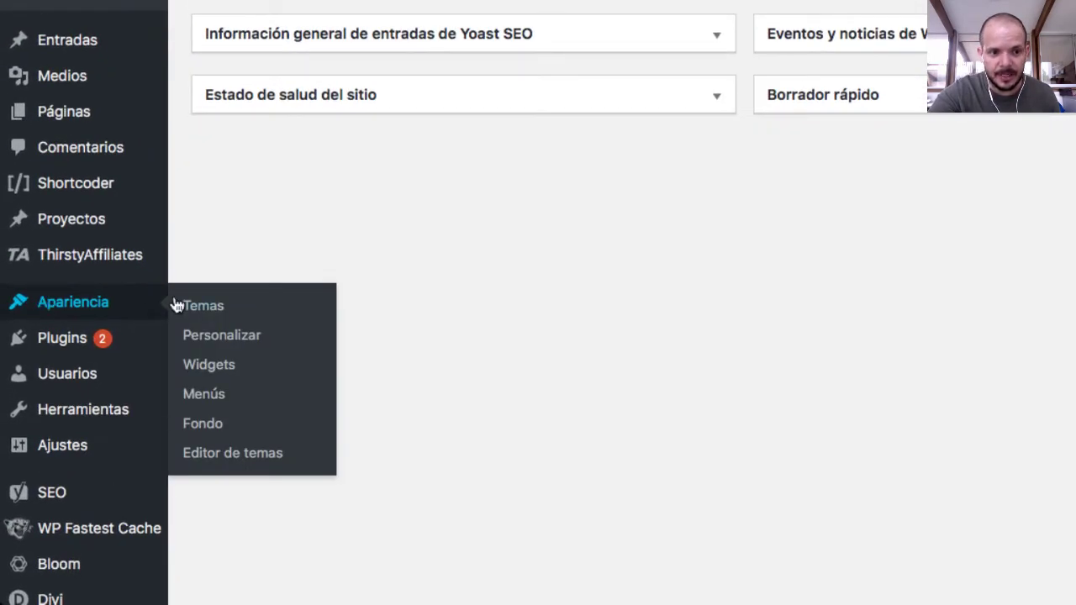
pyautogui.click(222, 335)
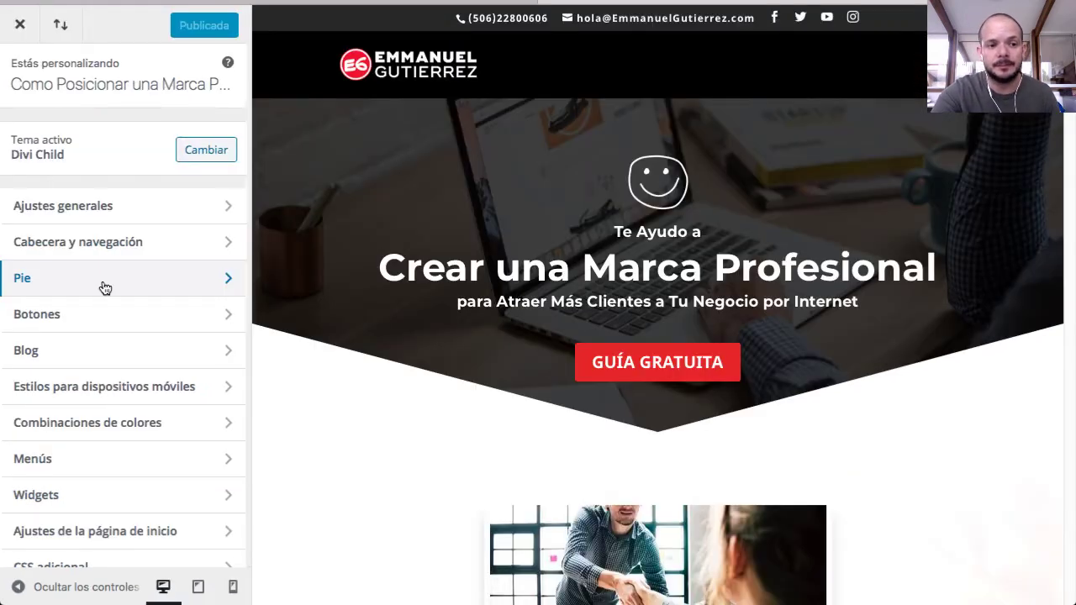
pyautogui.click(105, 288)
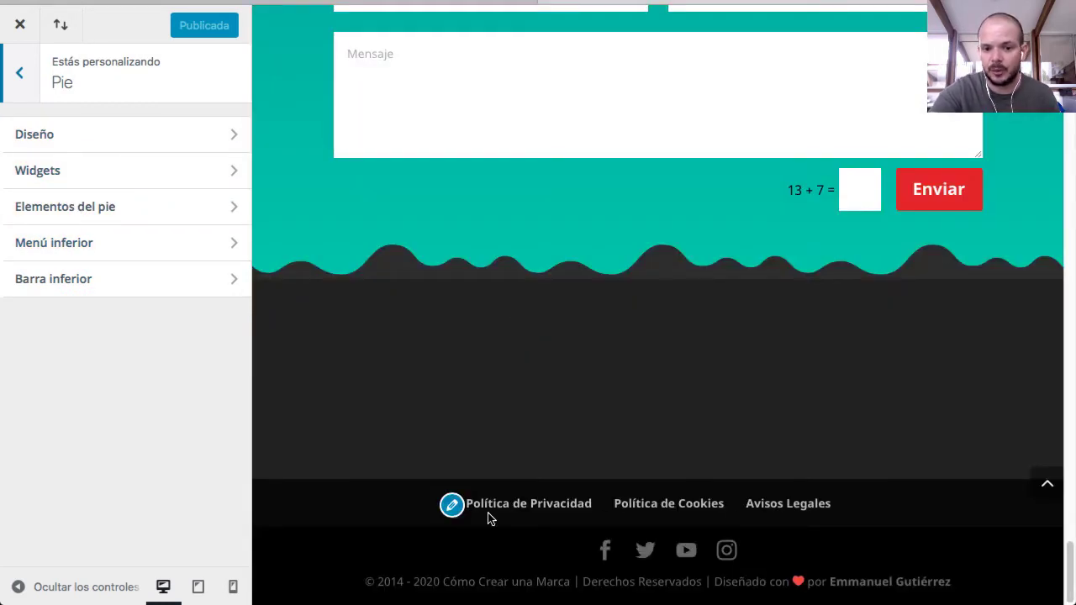
# Step: Choose the layout of four equal columns for the footer
pyautogui.click(67, 139)
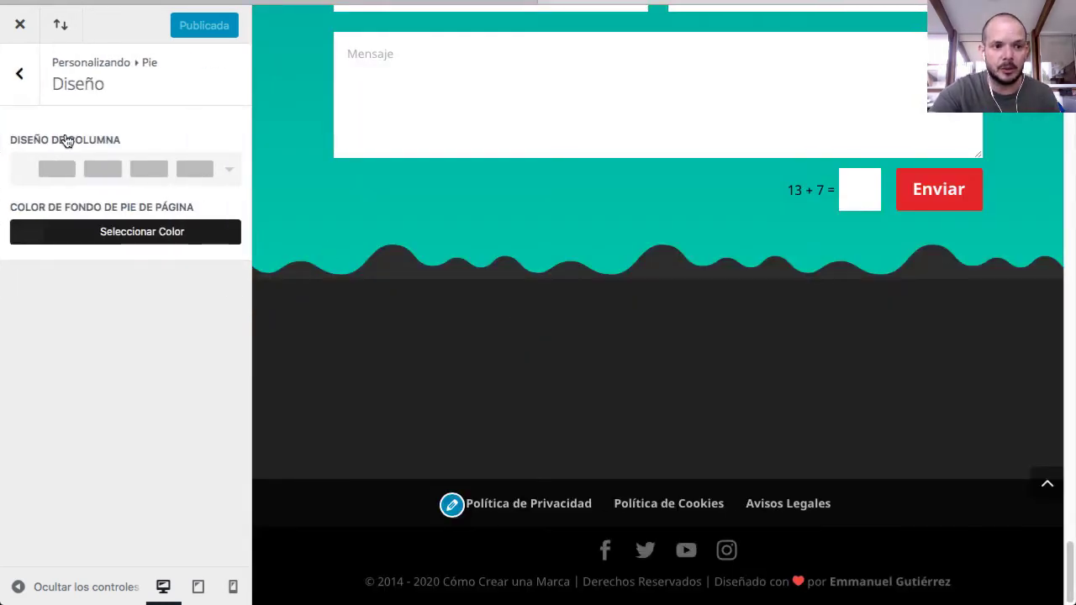
pyautogui.click(222, 175)
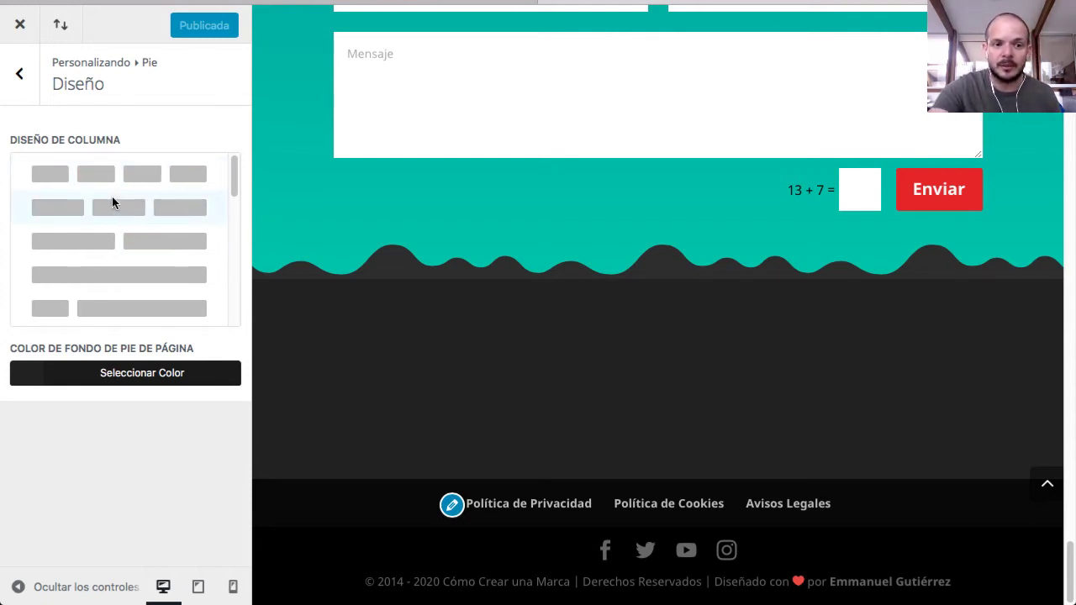
pyautogui.click(72, 178)
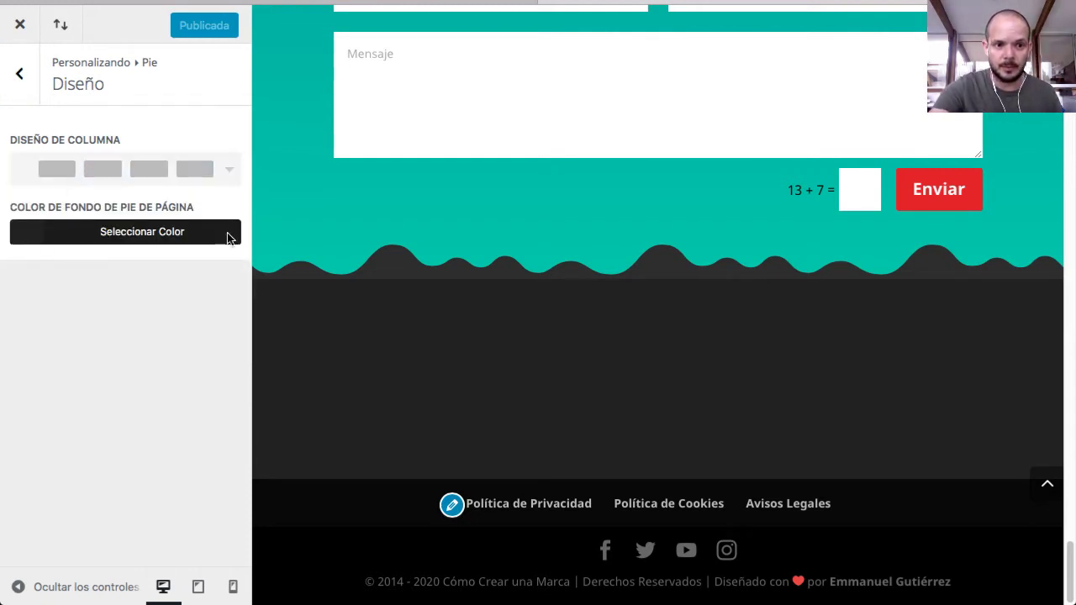
# Step: Look at the footer's background colour options and return to the footer sections without choosing another colour
pyautogui.click(68, 234)
pyautogui.click(68, 233)
pyautogui.click(69, 234)
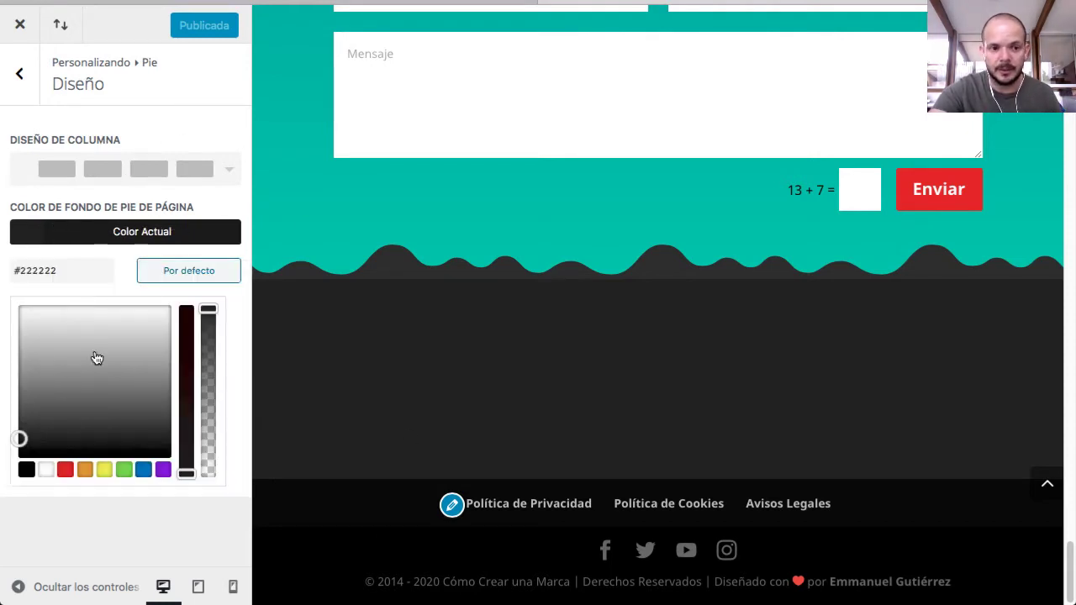
pyautogui.click(57, 238)
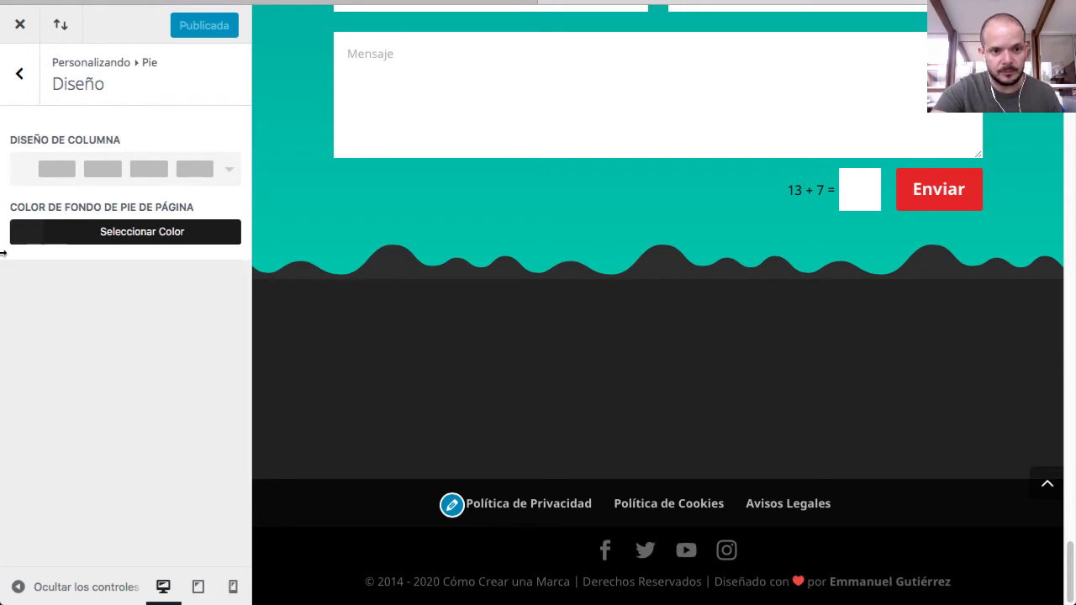
pyautogui.click(44, 242)
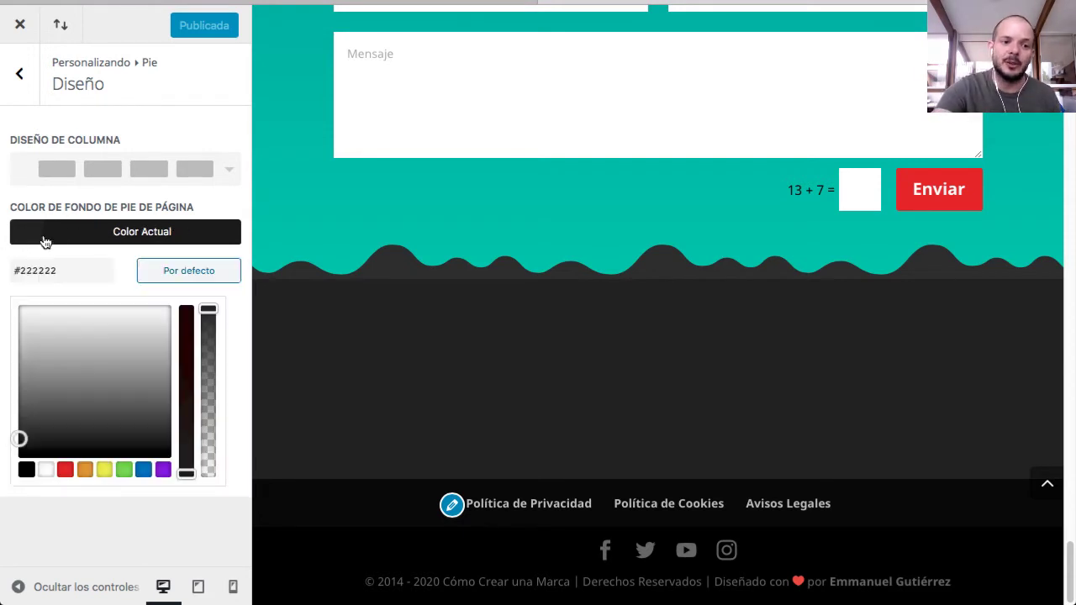
pyautogui.click(45, 242)
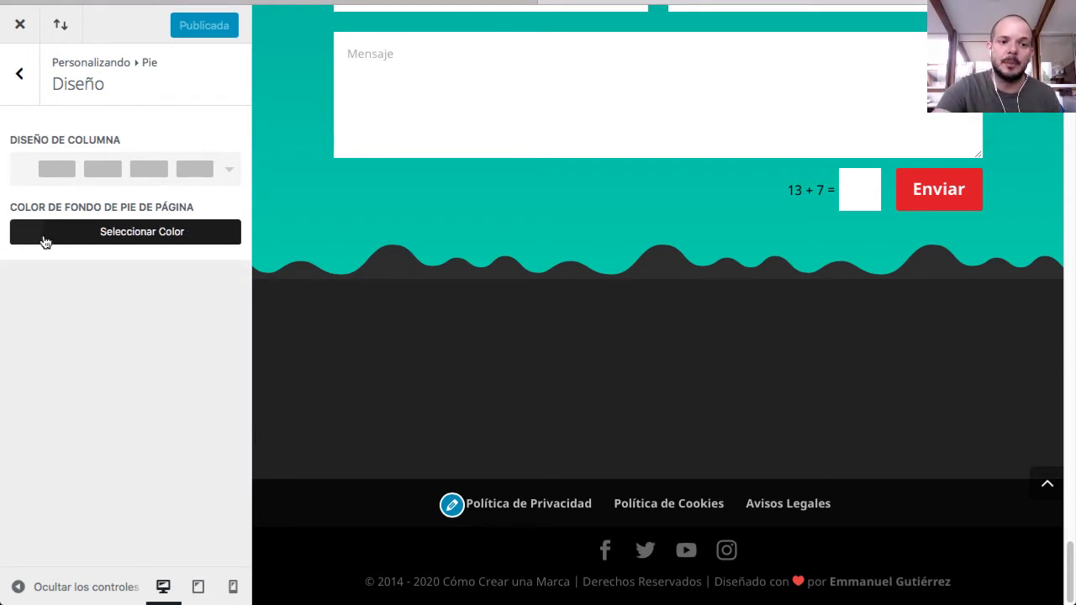
pyautogui.click(19, 73)
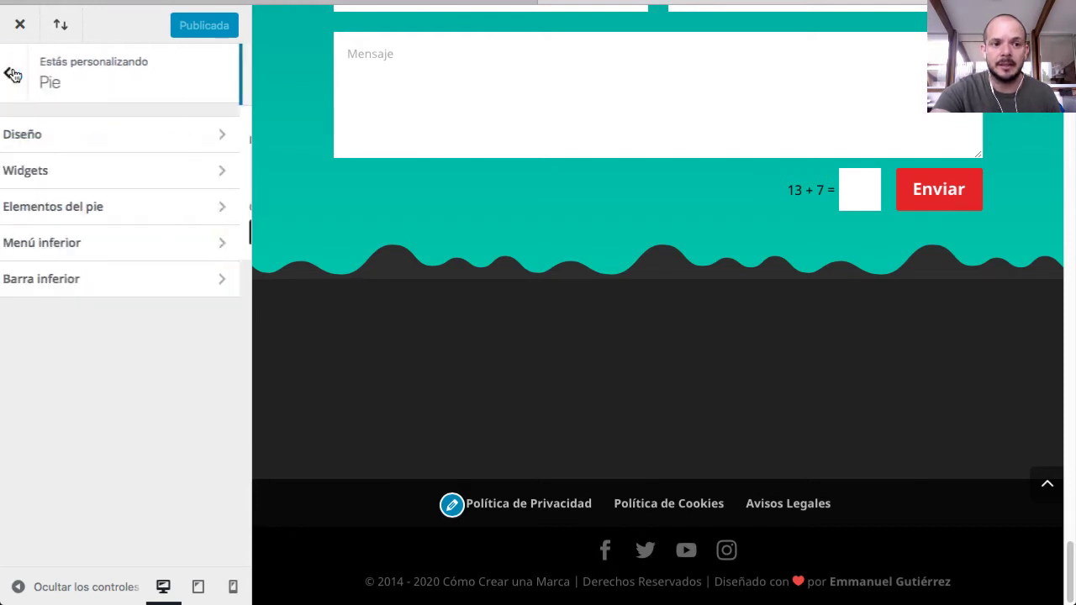
# Step: Review the footer widget settings for text sizes, font styles and colours, and return to the footer sections
pyautogui.click(65, 180)
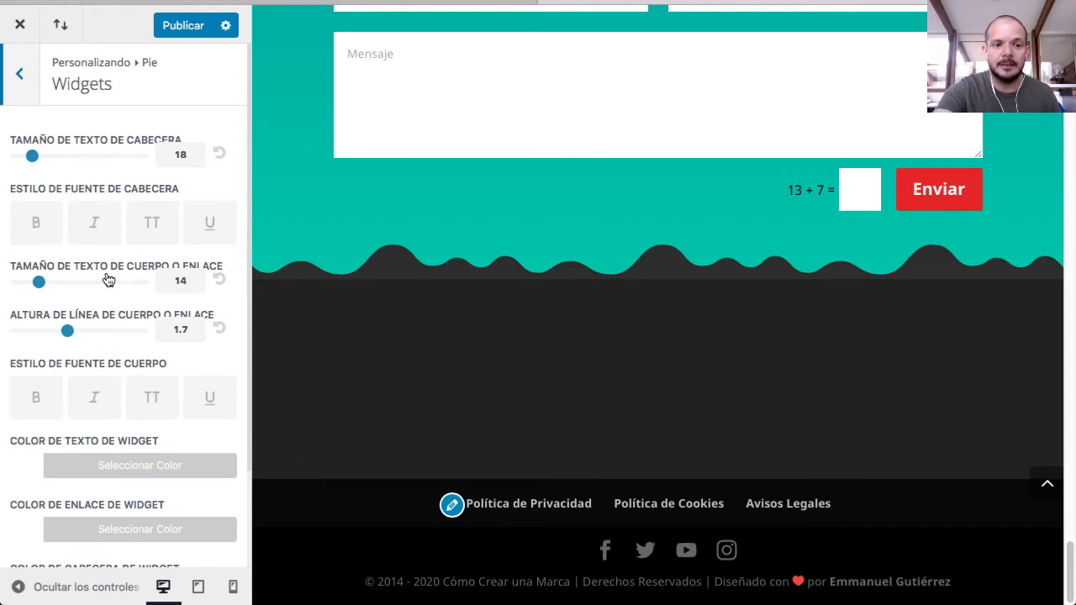
pyautogui.scroll(-2, 133, 479)
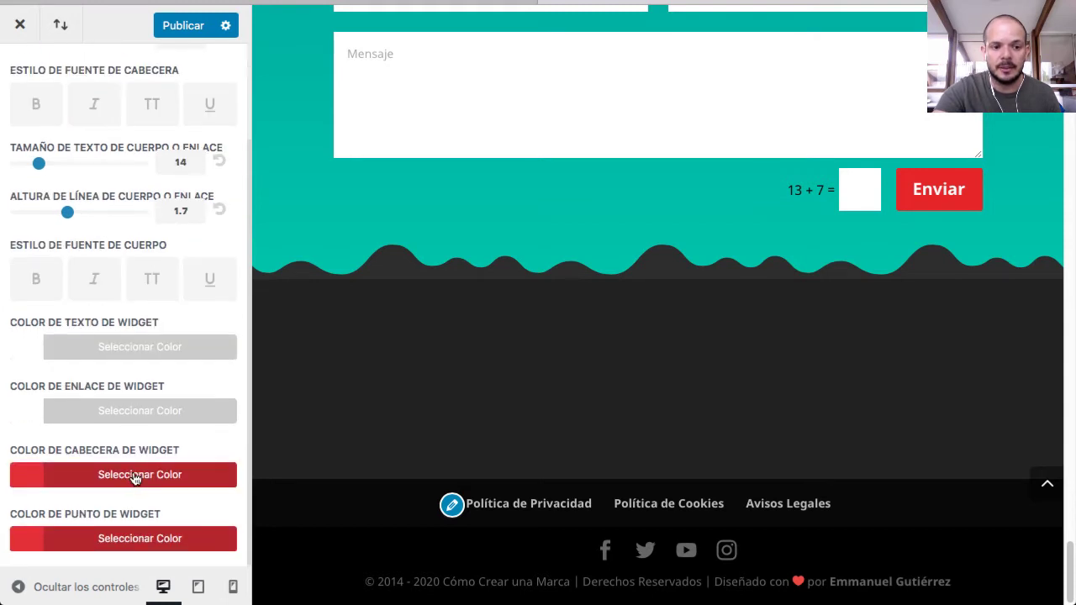
pyautogui.scroll(2, 135, 477)
pyautogui.click(17, 84)
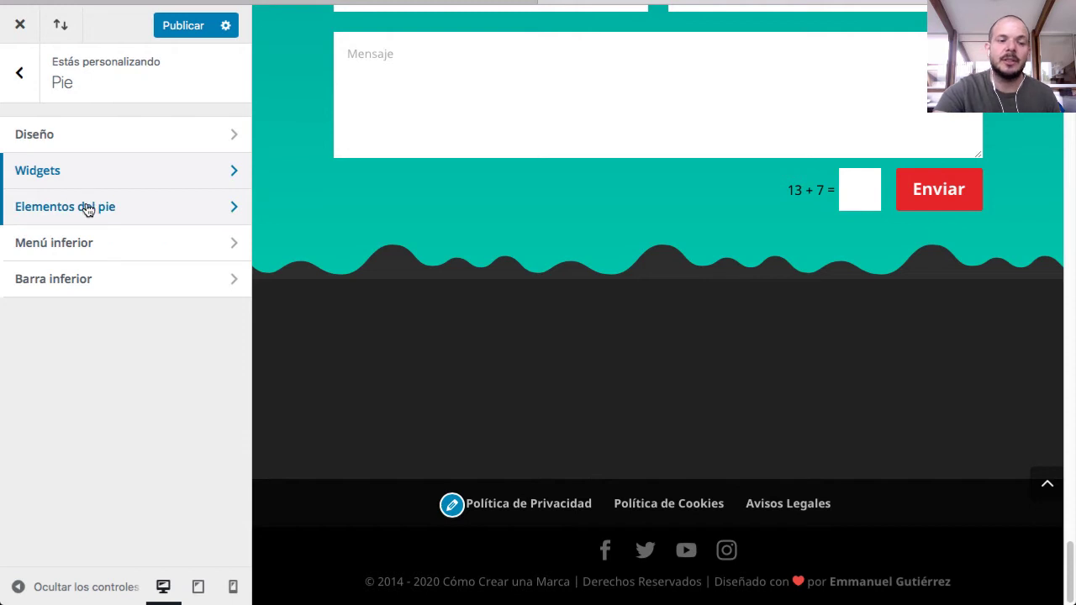
# Step: Hide the social icons in the footer elements and show them again
pyautogui.click(63, 216)
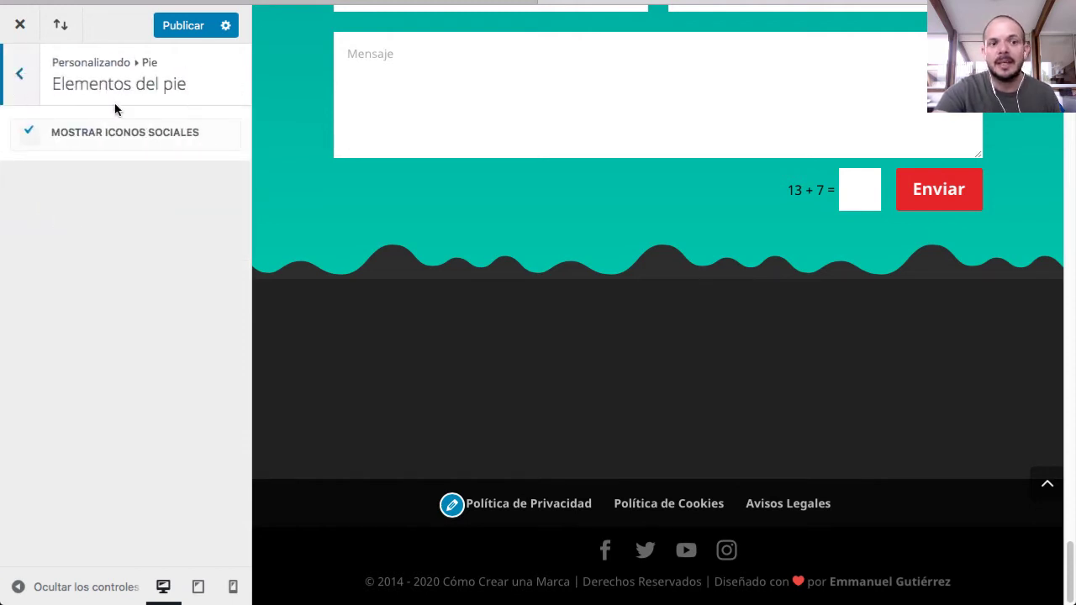
pyautogui.click(29, 132)
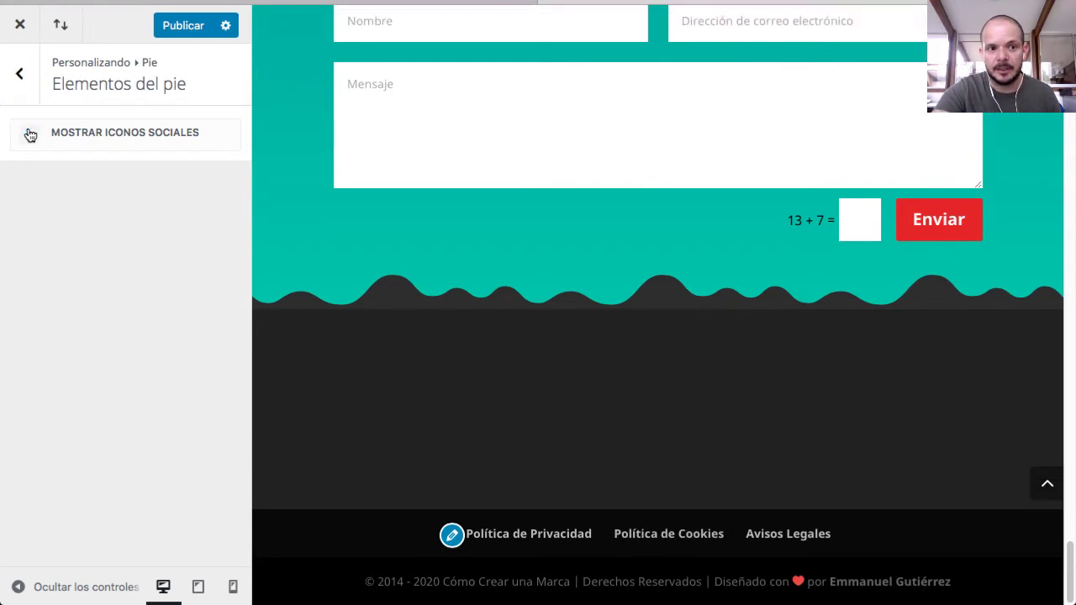
pyautogui.click(31, 141)
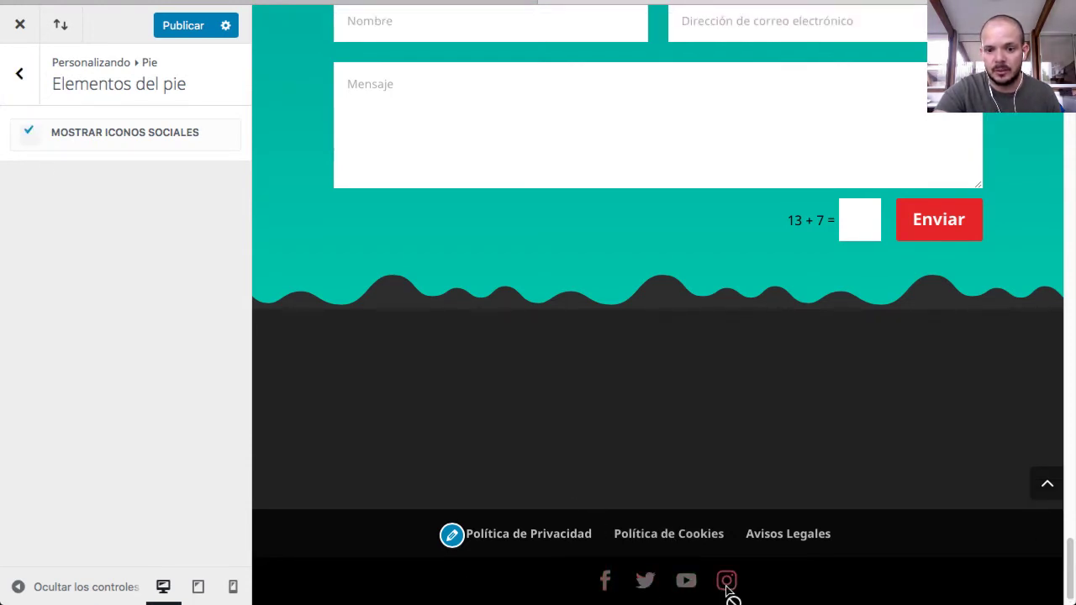
pyautogui.click(31, 135)
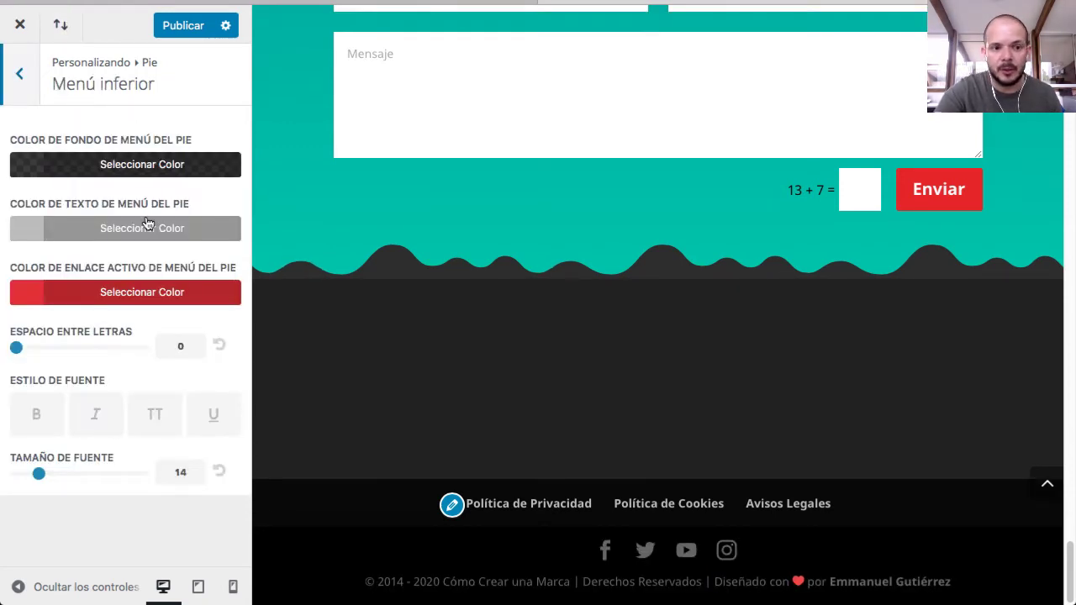
# Step: Set the footer menu's background to fully opaque red, #e02b20
pyautogui.click(19, 76)
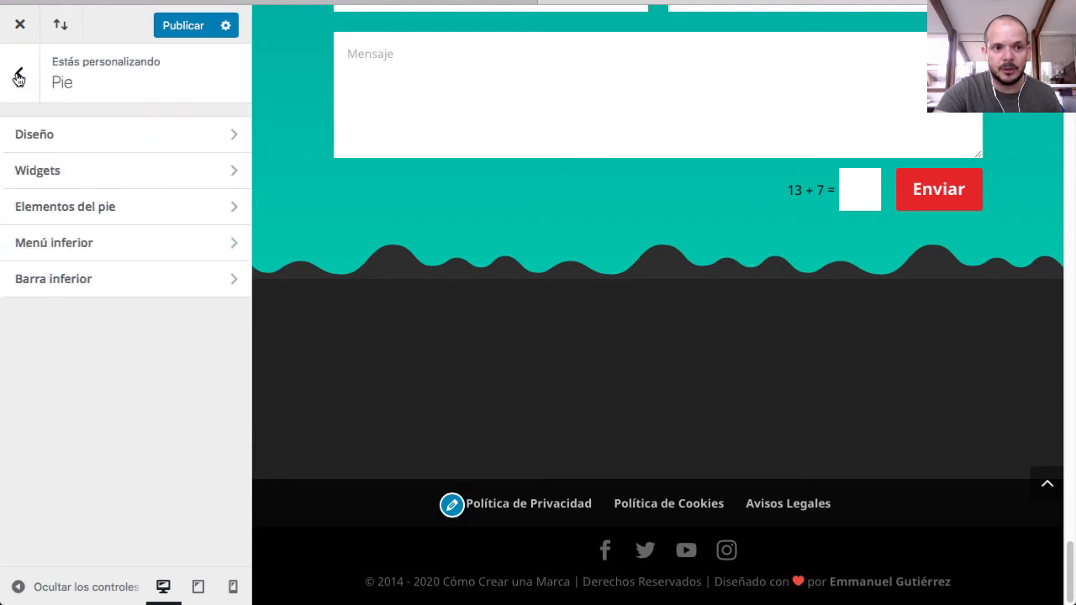
pyautogui.click(67, 282)
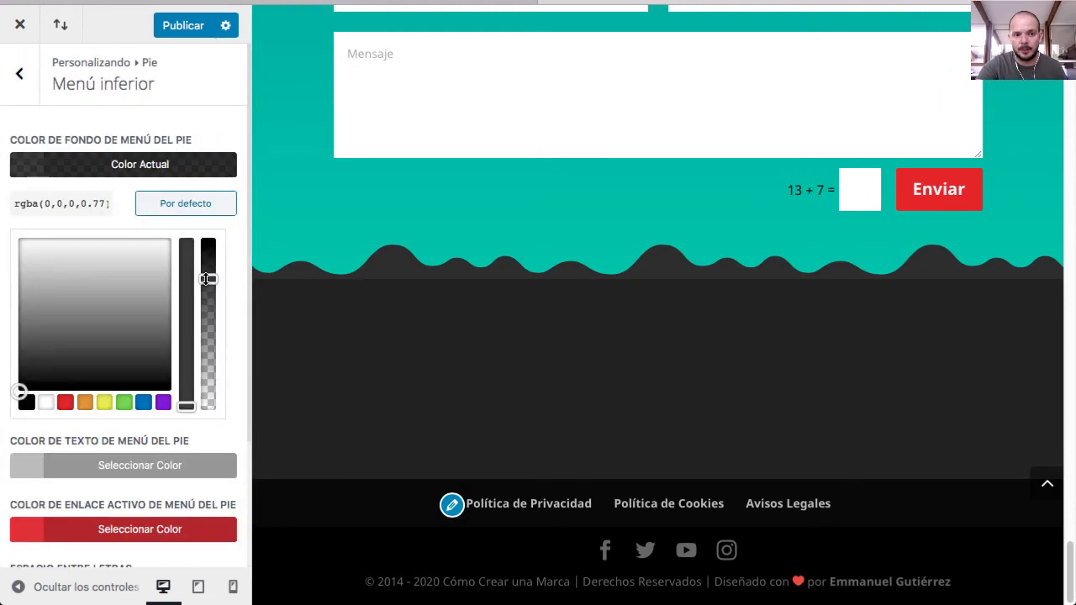
pyautogui.moveTo(205, 279); pyautogui.dragTo(203, 242)
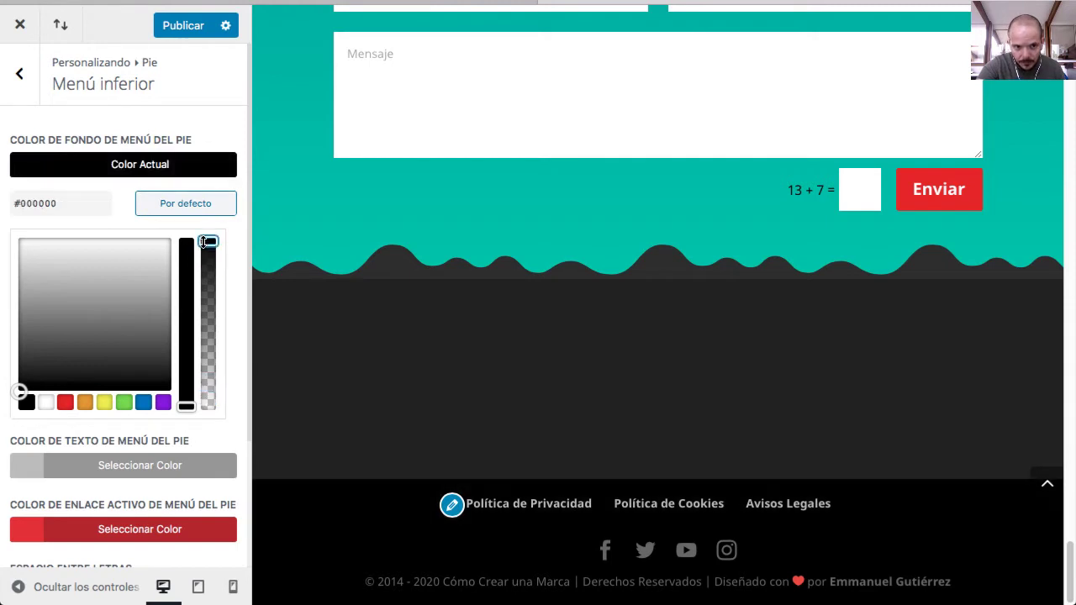
pyautogui.click(64, 403)
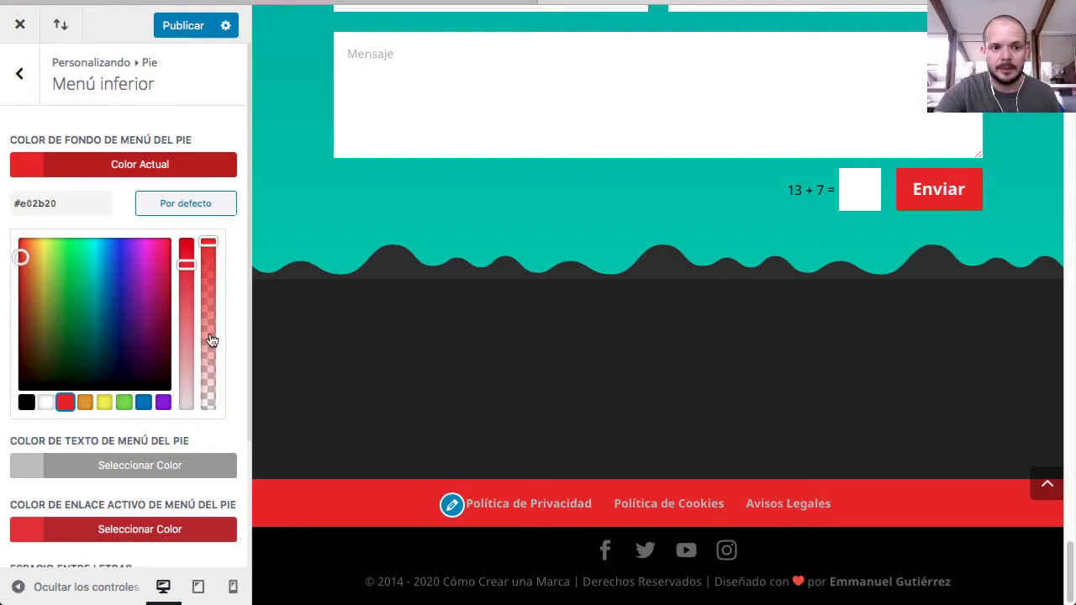
# Step: Set the footer menu's letter spacing to 0 and its font size to 17
pyautogui.scroll(-2, 60, 286)
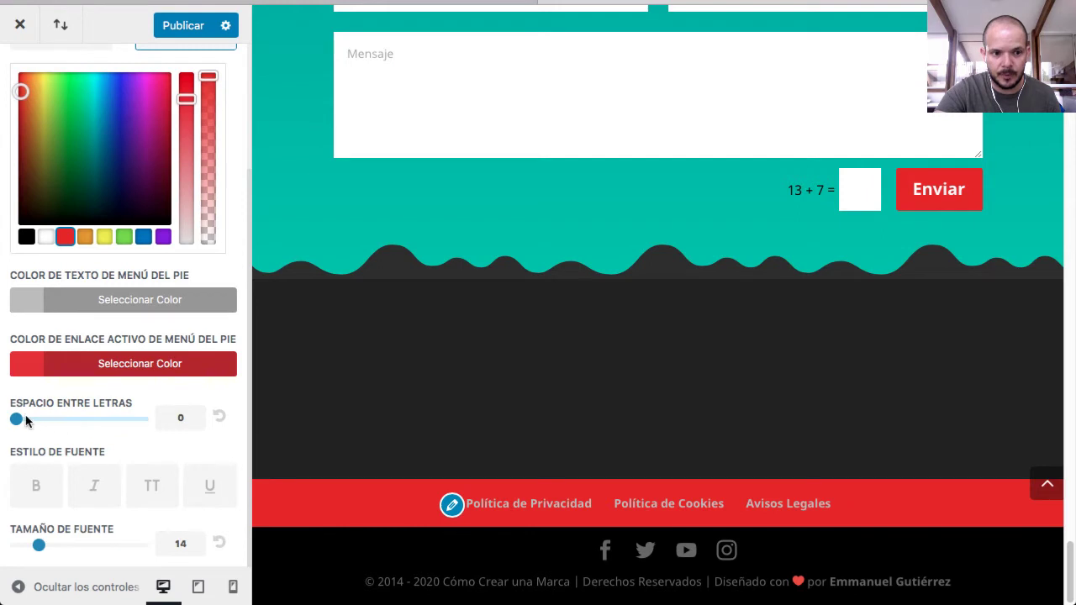
pyautogui.moveTo(25, 420)
pyautogui.mouseDown()
pyautogui.moveTo(39, 420)
pyautogui.moveTo(10, 426)
pyautogui.mouseUp()
pyautogui.moveTo(38, 474)
pyautogui.mouseDown()
pyautogui.moveTo(74, 477)
pyautogui.moveTo(51, 476)
pyautogui.mouseUp()
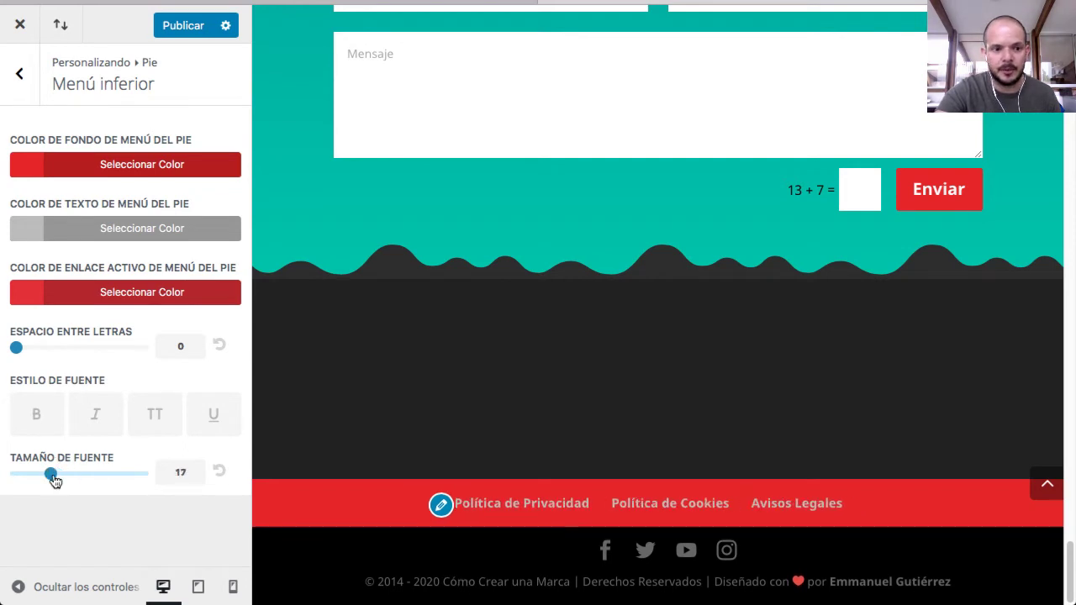
# Step: Apply bold, italic, uppercase and underline styles to the footer menu text and return to the footer sections
pyautogui.click(34, 415)
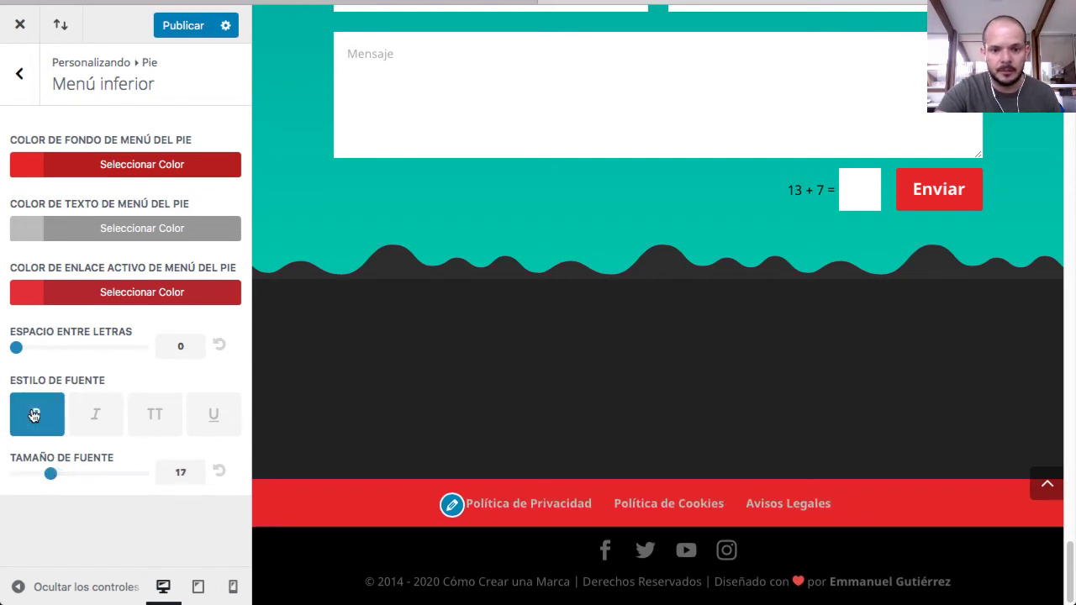
pyautogui.click(97, 416)
pyautogui.click(149, 420)
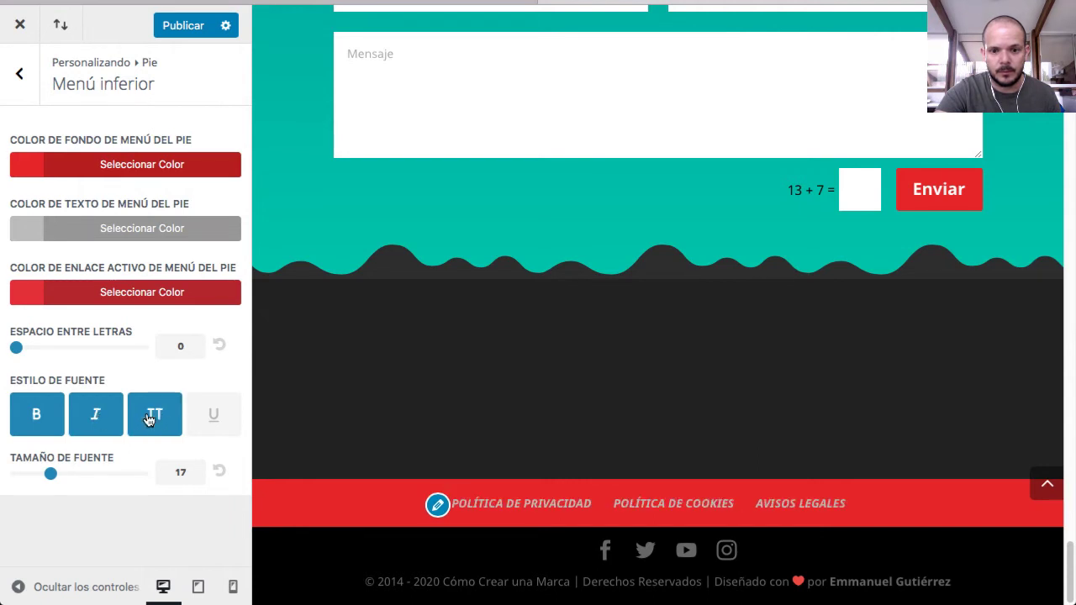
pyautogui.click(210, 414)
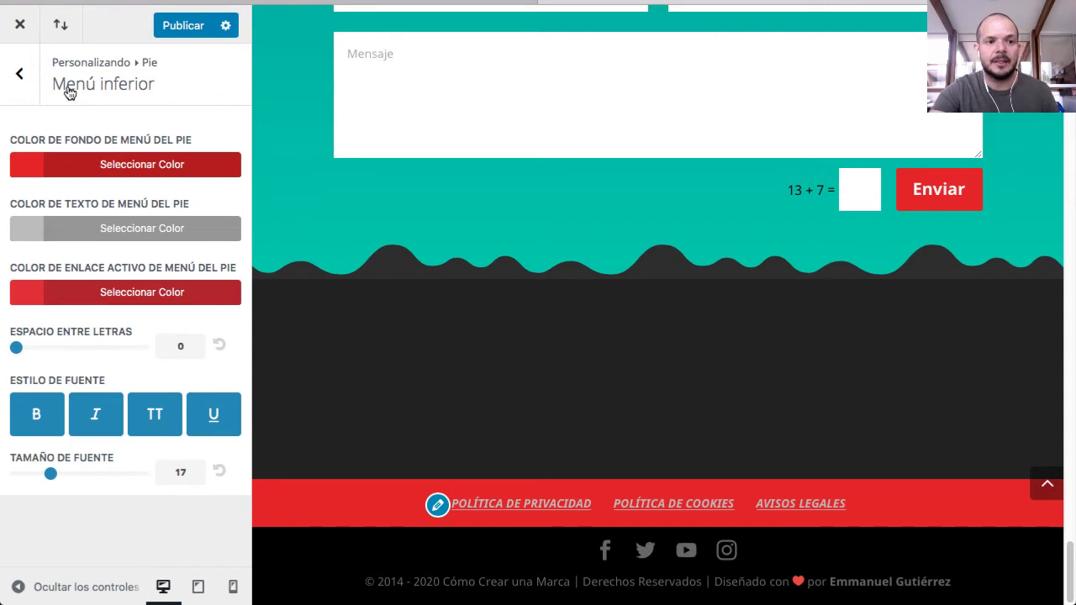
pyautogui.click(19, 74)
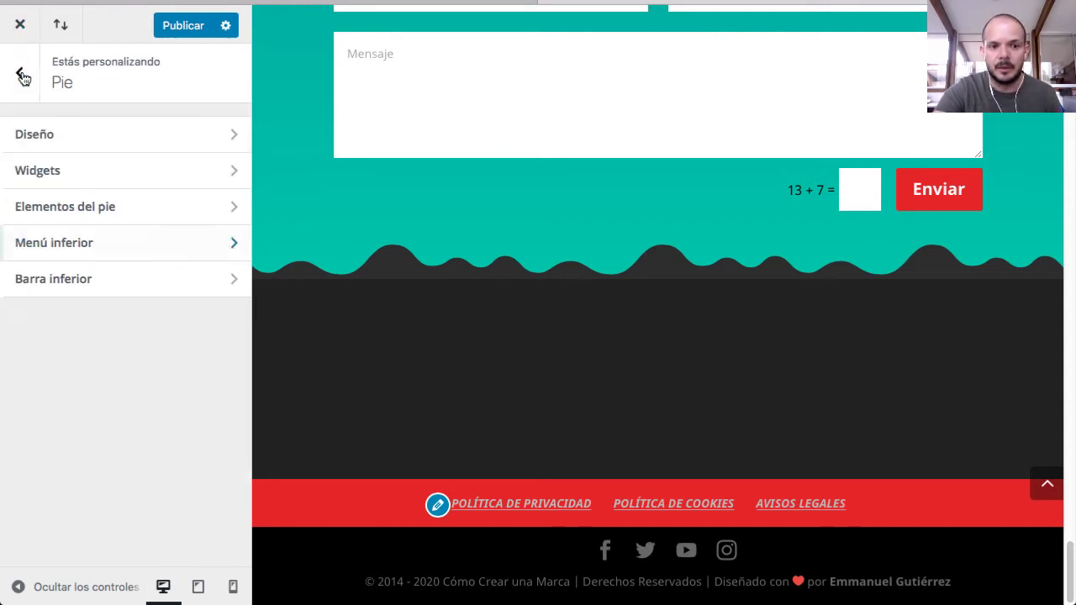
# Step: Try red, purple and black backgrounds on the footer's bottom bar and set its background colour to grey #afafaf
pyautogui.click(61, 286)
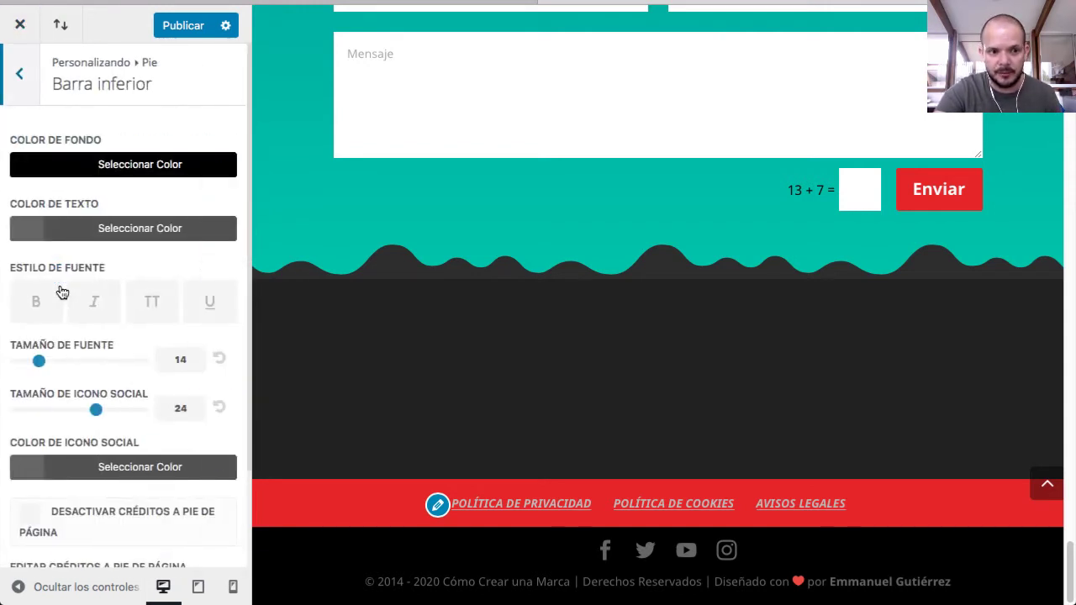
pyautogui.click(42, 161)
pyautogui.click(61, 406)
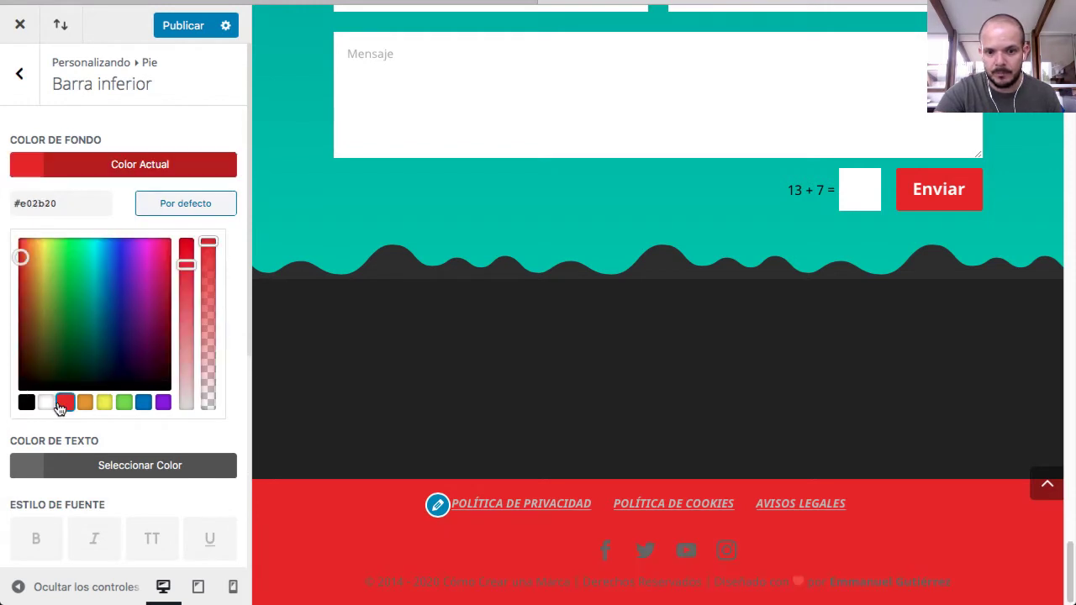
pyautogui.click(164, 403)
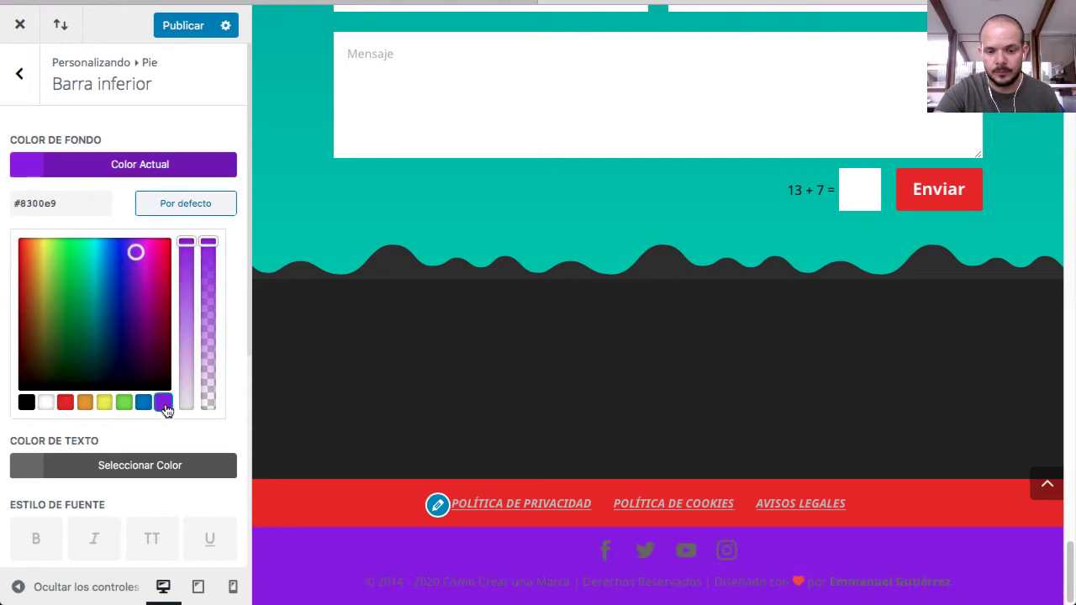
pyautogui.click(27, 403)
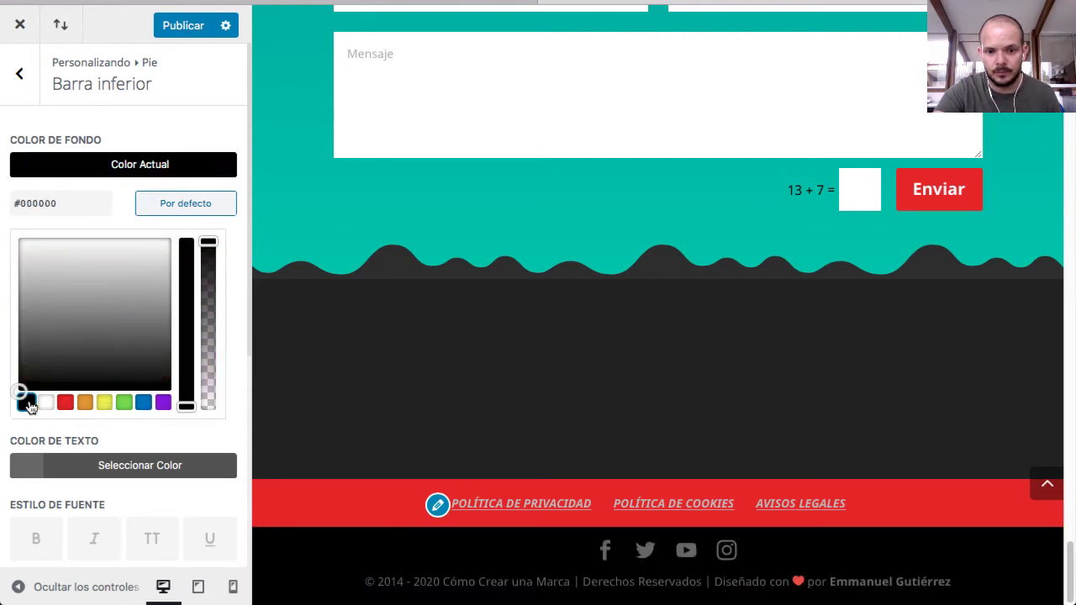
pyautogui.moveTo(208, 243)
pyautogui.mouseDown()
pyautogui.moveTo(208, 288)
pyautogui.moveTo(209, 241)
pyautogui.mouseUp()
pyautogui.click(37, 290)
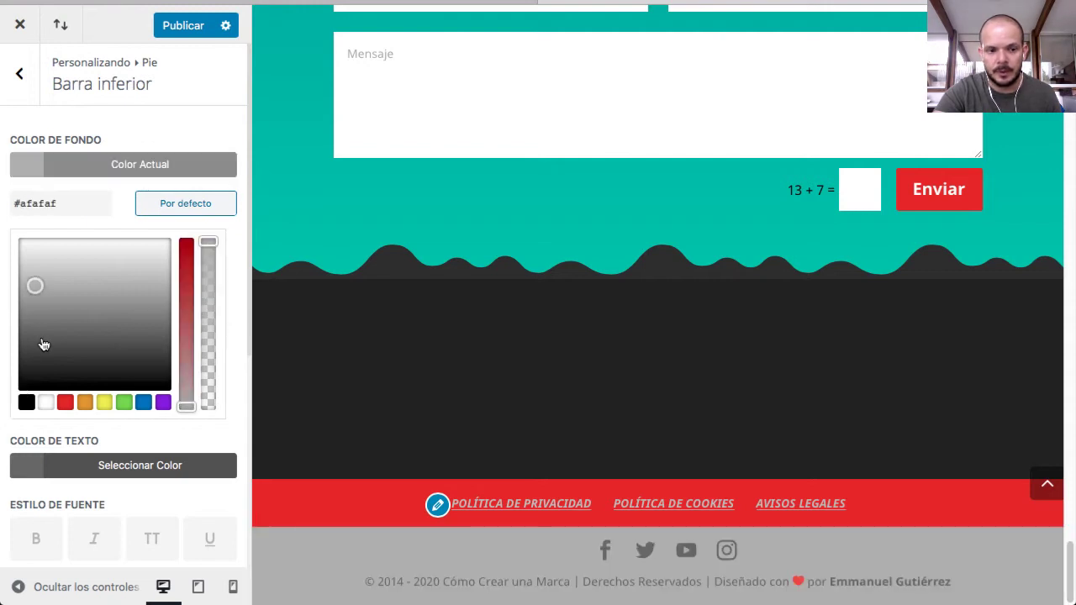
# Step: Darken the background colour of the footer's bottom bar to a near-black grey
pyautogui.click(27, 306)
pyautogui.moveTo(27, 318); pyautogui.dragTo(56, 378)
# Step: Set the bottom bar's font size to 19 and its social icon size to 32
pyautogui.scroll(-5, 64, 386)
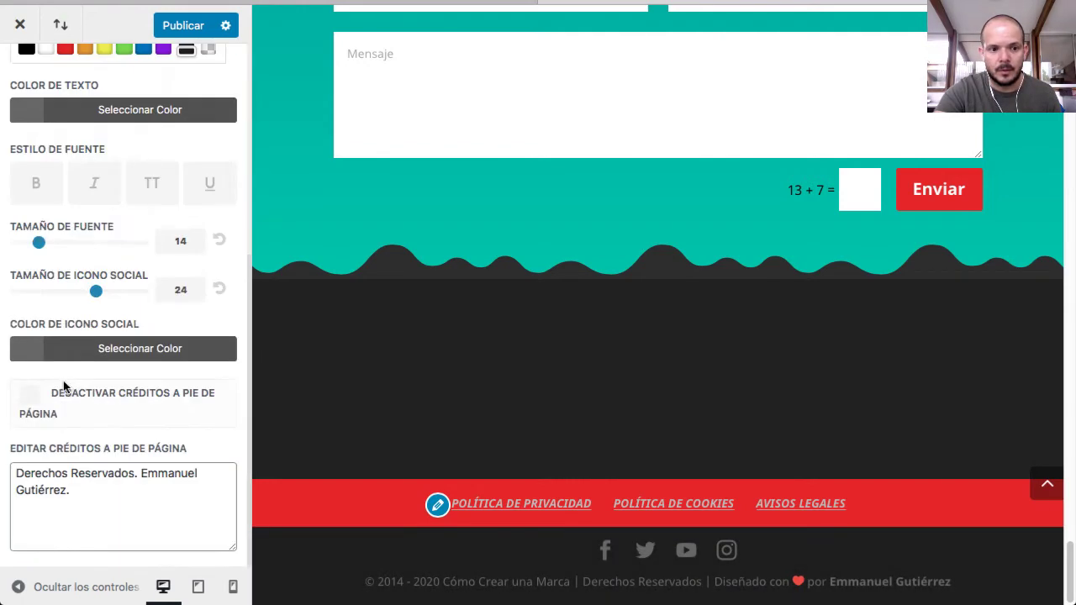
pyautogui.click(68, 243)
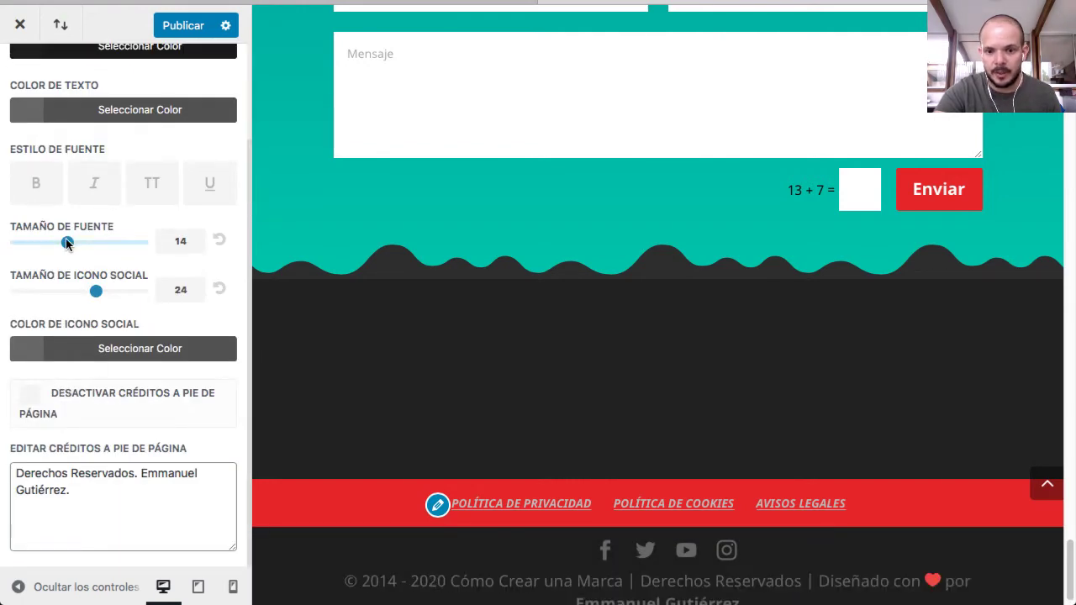
pyautogui.scroll(-1, 524, 311)
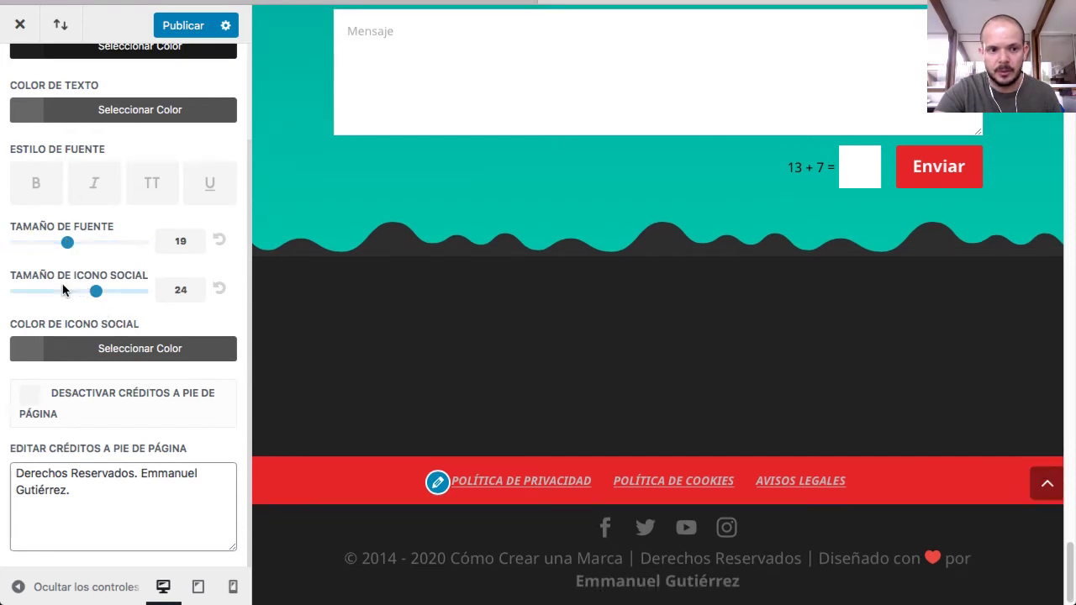
pyautogui.click(120, 291)
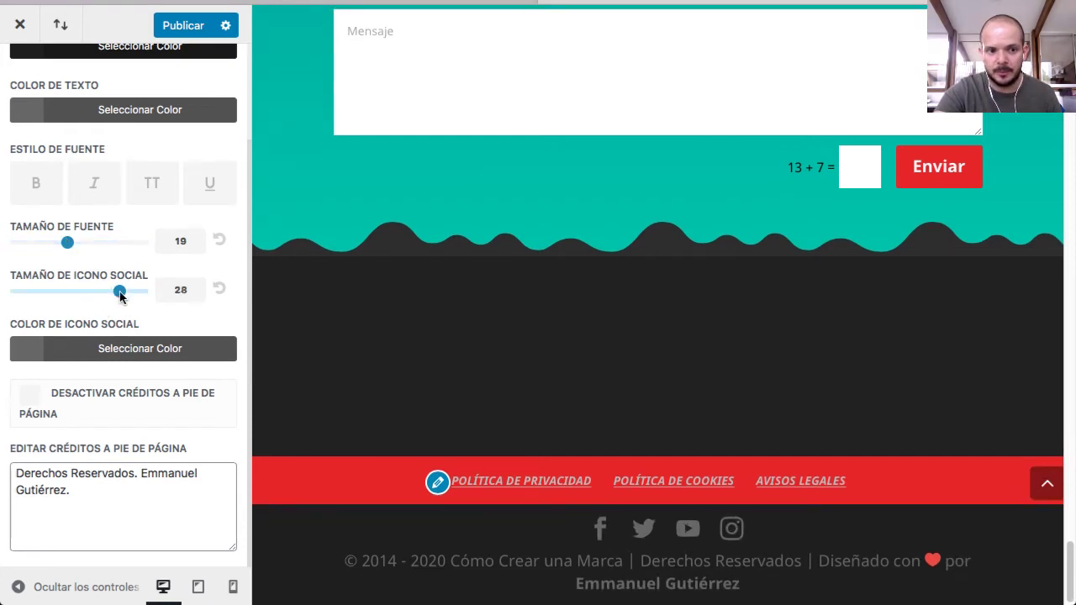
pyautogui.moveTo(120, 291); pyautogui.dragTo(142, 291)
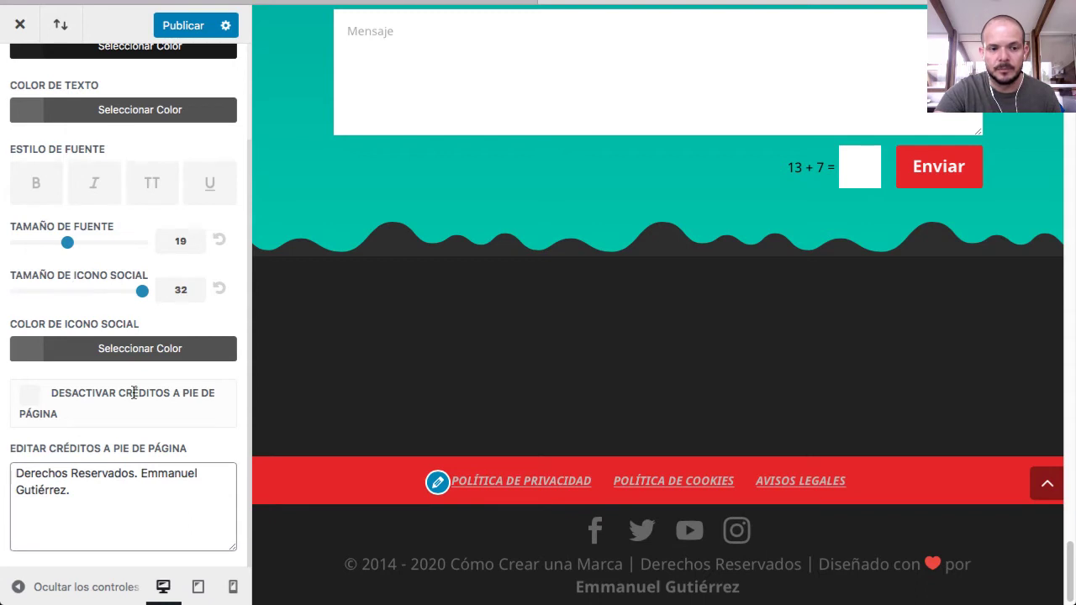
pyautogui.scroll(3, 94, 510)
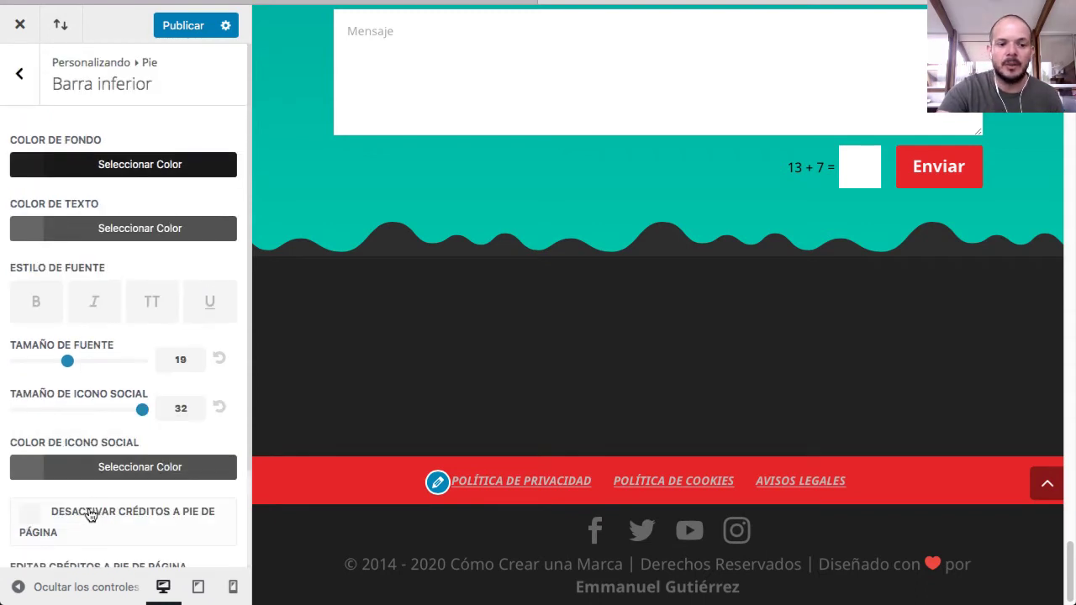
# Step: Leave the theme customizer for the WordPress dashboard and open the Menús page
pyautogui.click(19, 74)
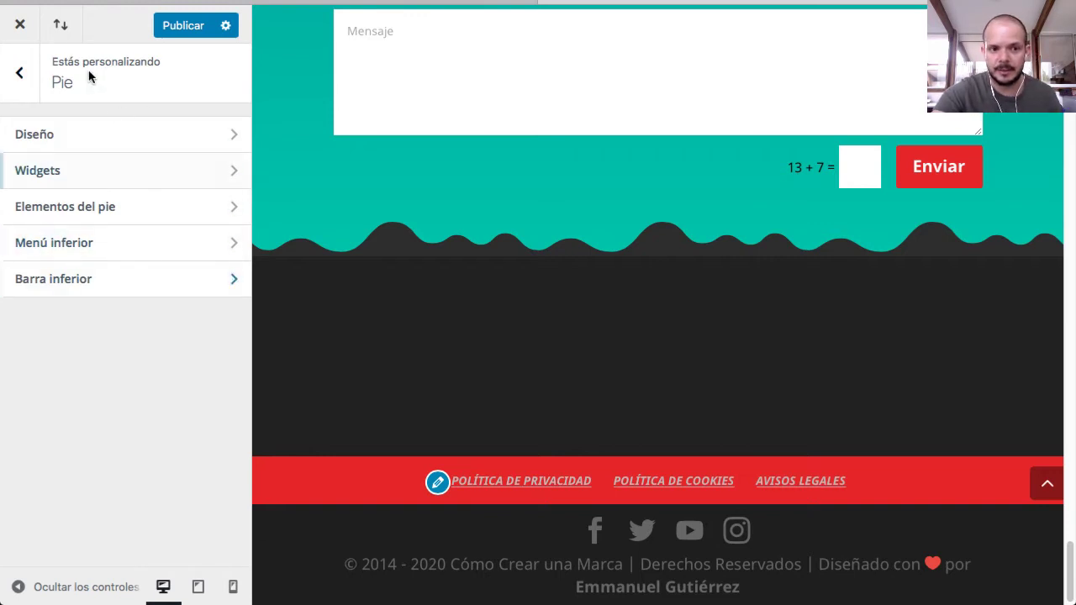
pyautogui.click(23, 74)
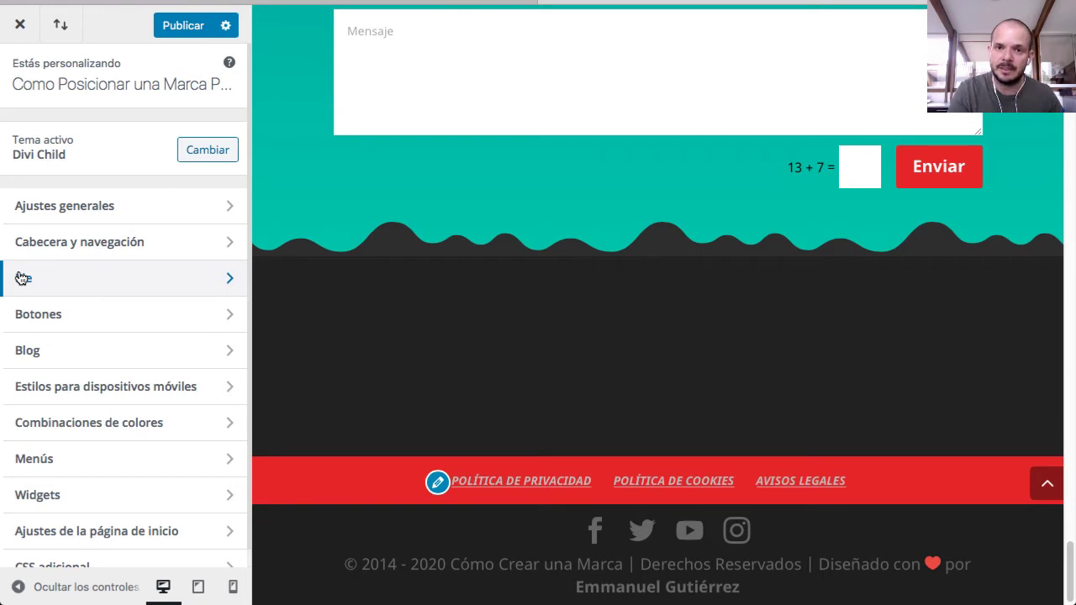
pyautogui.click(18, 34)
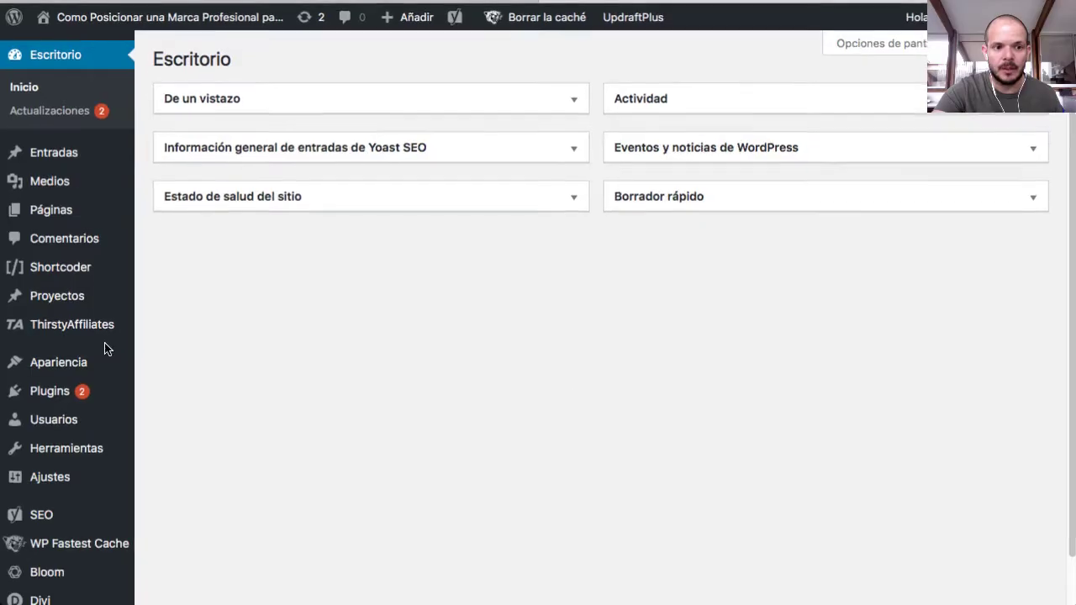
pyautogui.moveTo(75, 360)
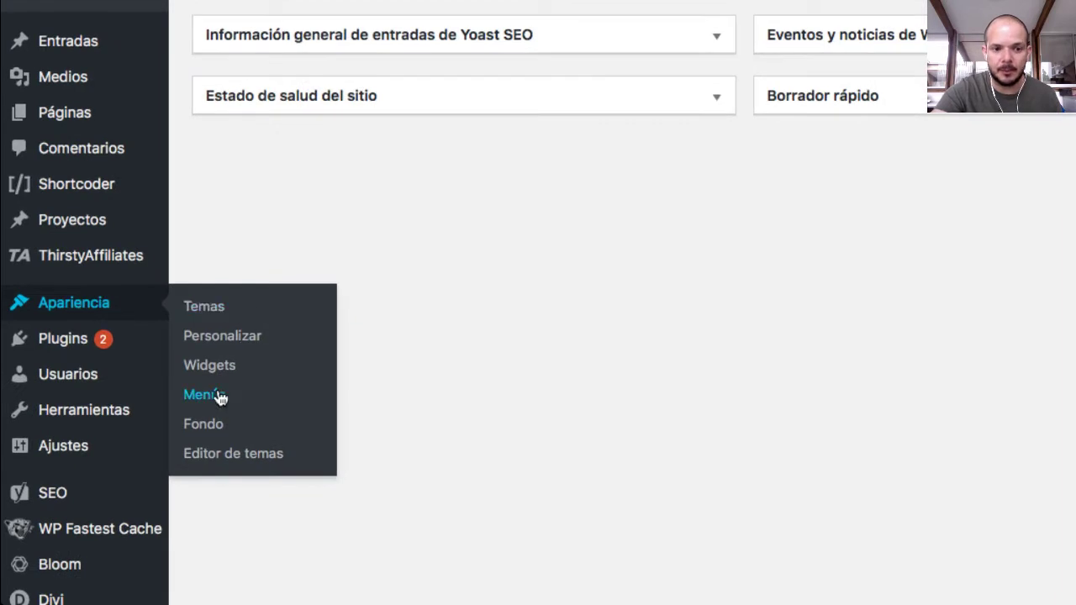
pyautogui.click(215, 396)
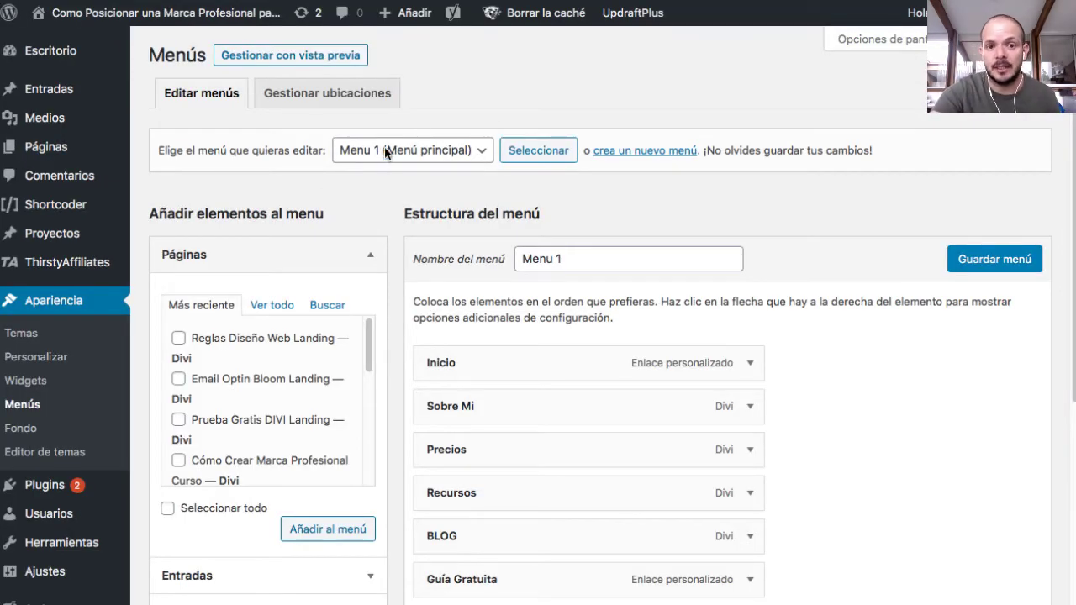
# Step: Load the Footer (Menú inferior) menu to examine its structure and list all pages available to add
pyautogui.click(384, 147)
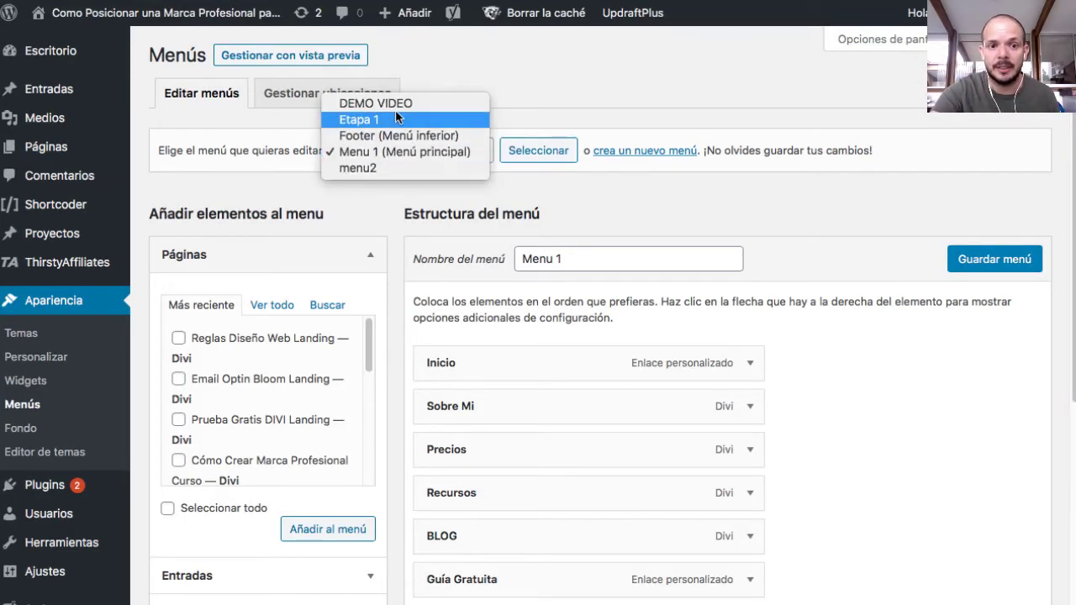
pyautogui.click(350, 138)
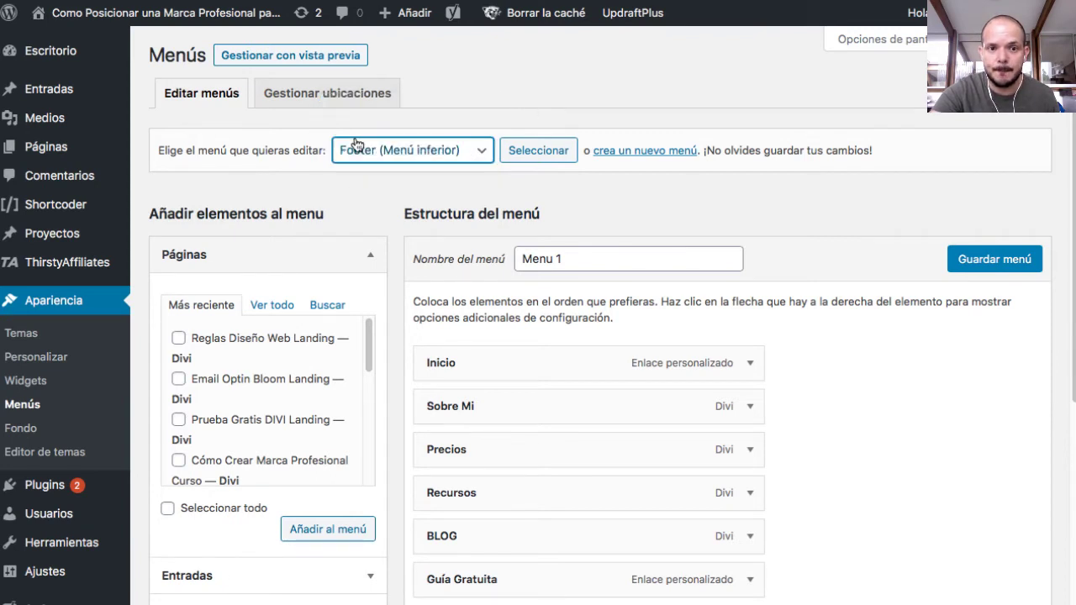
pyautogui.click(534, 158)
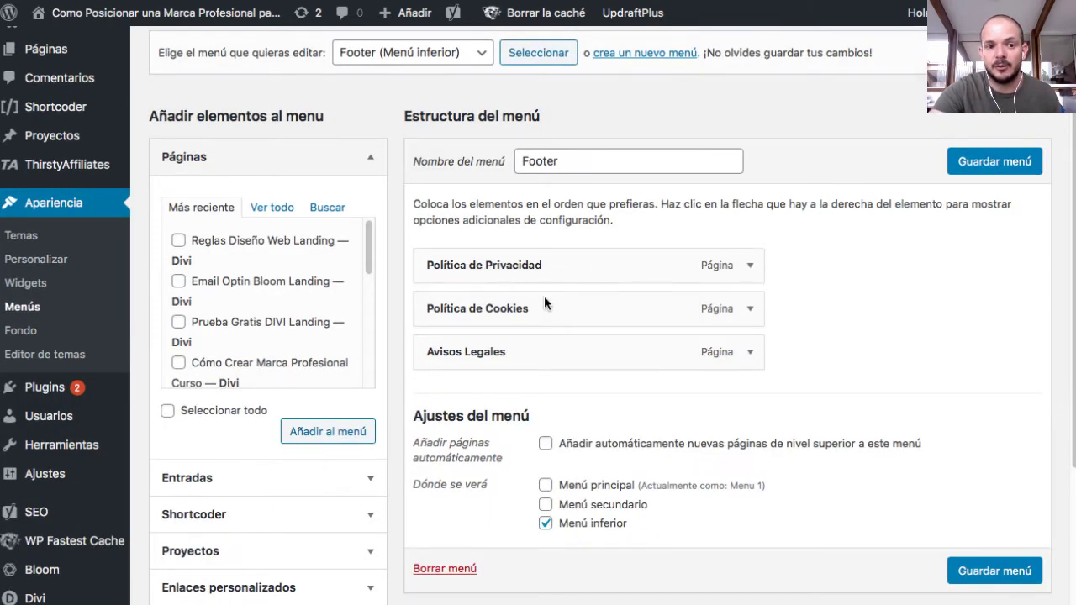
pyautogui.click(260, 208)
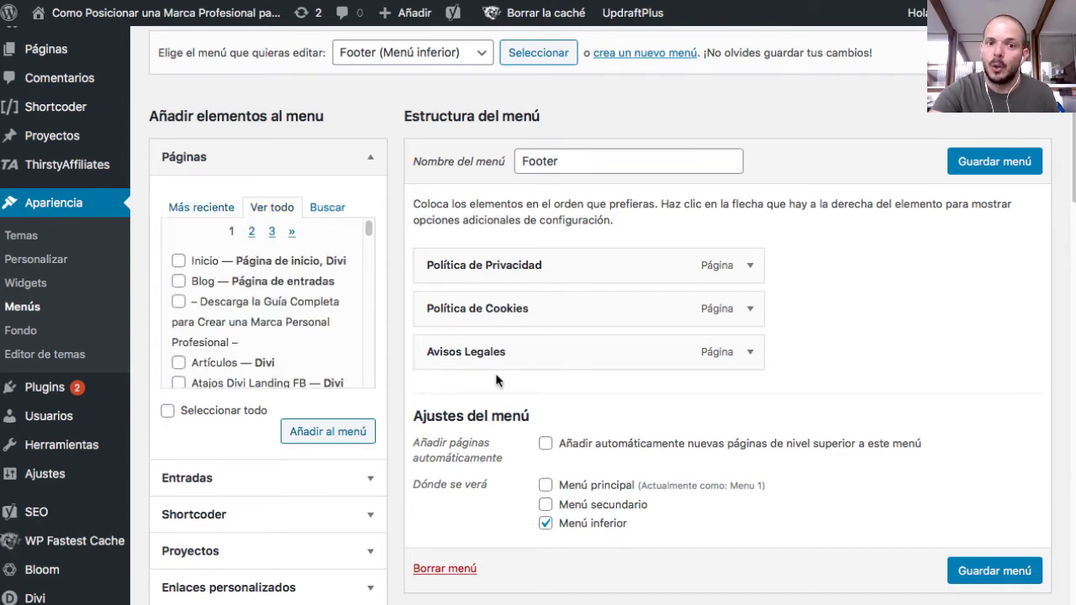
# Step: Create a new menu named "Footer 2"
pyautogui.click(645, 52)
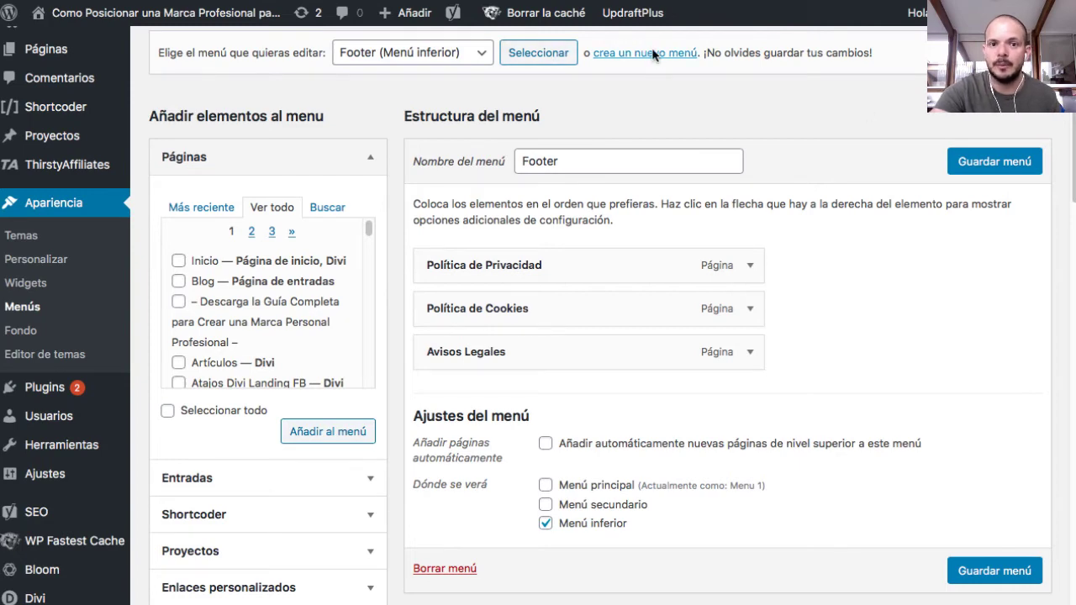
pyautogui.click(560, 259)
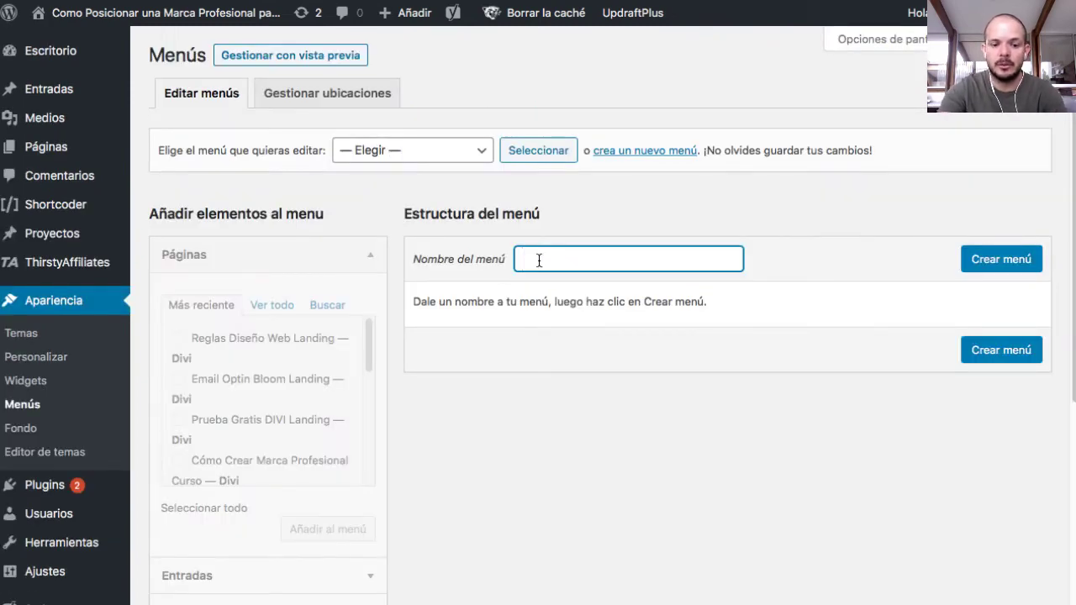
pyautogui.write('Footer ')
pyautogui.write('2')
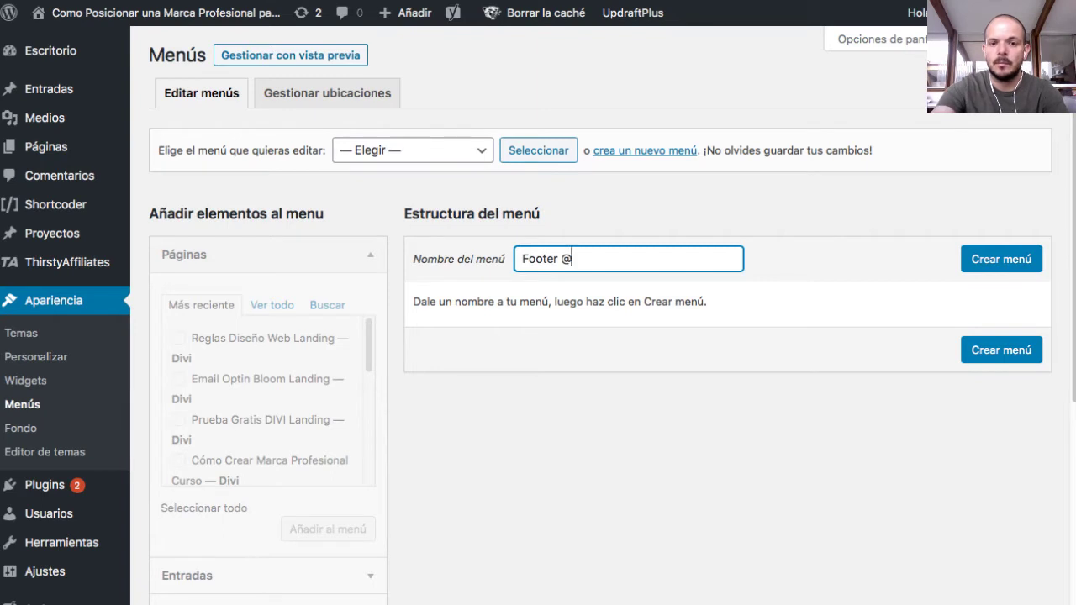
pyautogui.click(968, 259)
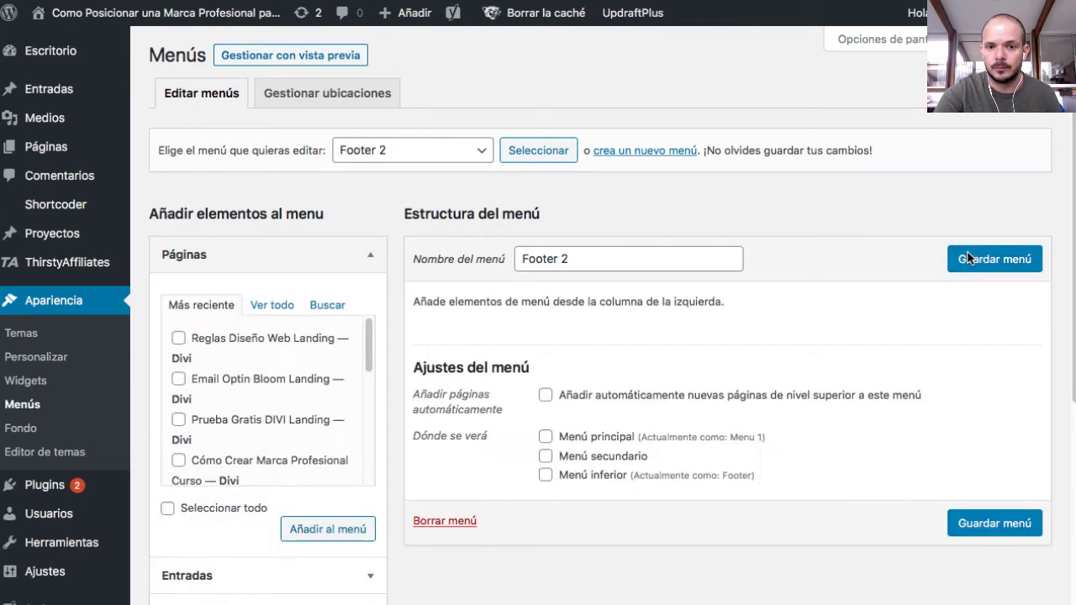
# Step: Add the Inicio, Precios and Blog pages to the Footer 2 menu and order Blog after Precios
pyautogui.click(280, 307)
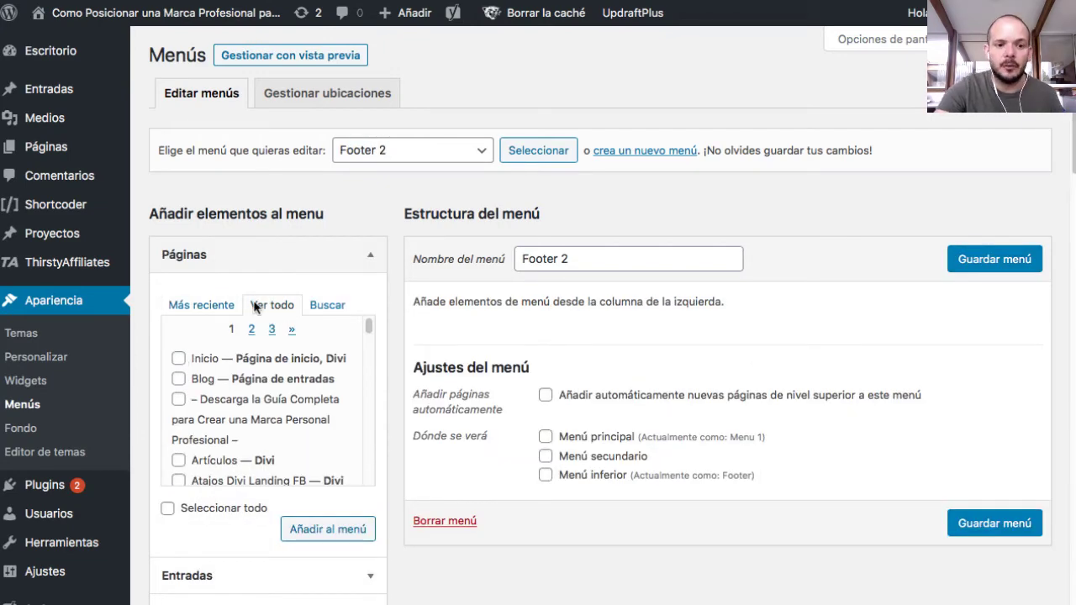
pyautogui.click(179, 360)
pyautogui.click(178, 359)
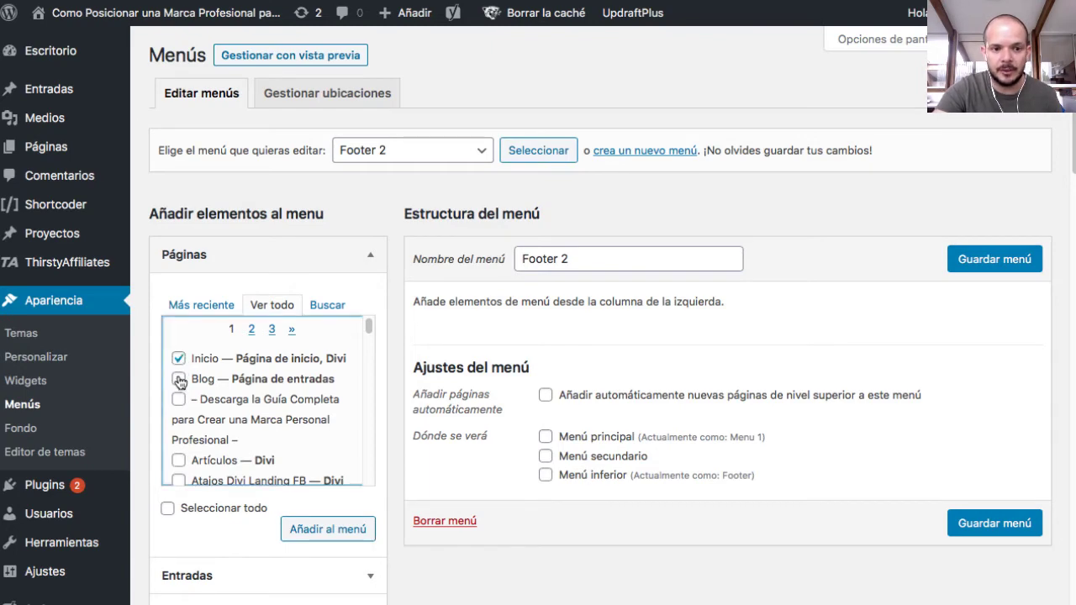
pyautogui.click(179, 380)
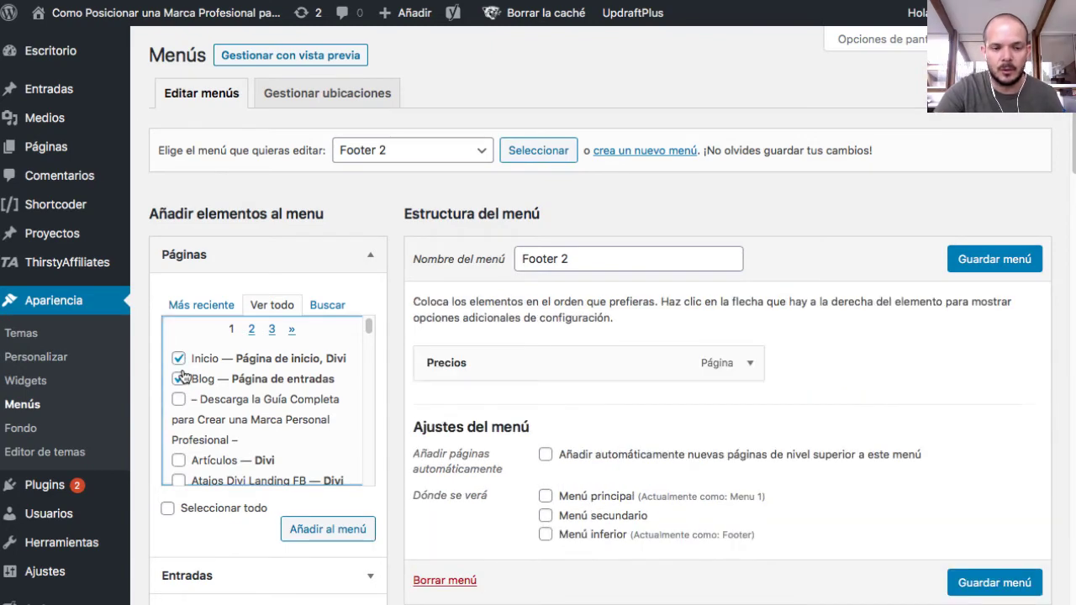
pyautogui.click(309, 527)
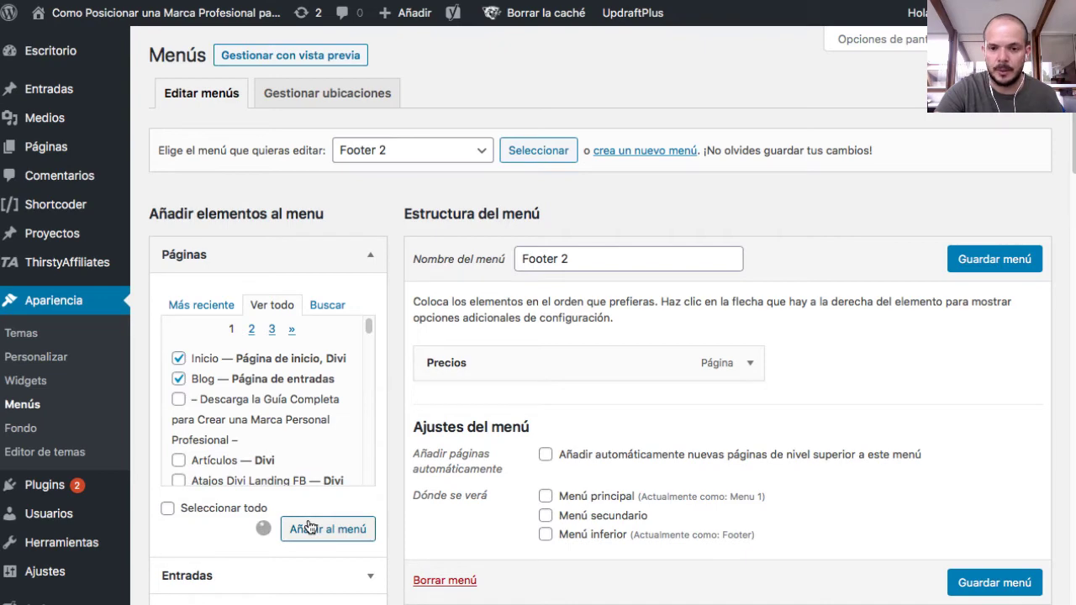
pyautogui.scroll(-3, 523, 391)
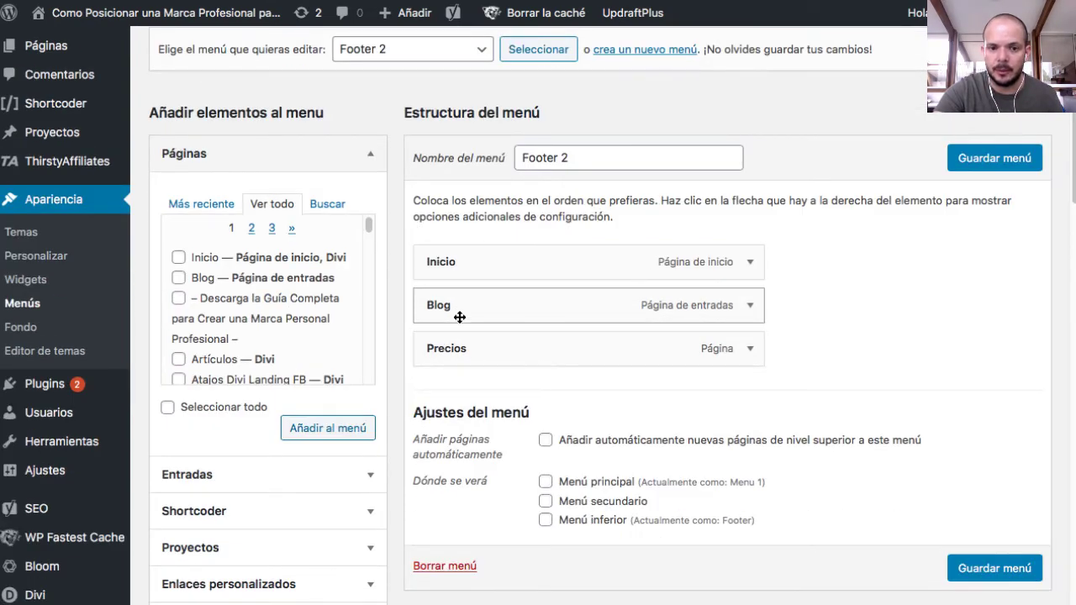
pyautogui.moveTo(456, 315); pyautogui.dragTo(457, 353)
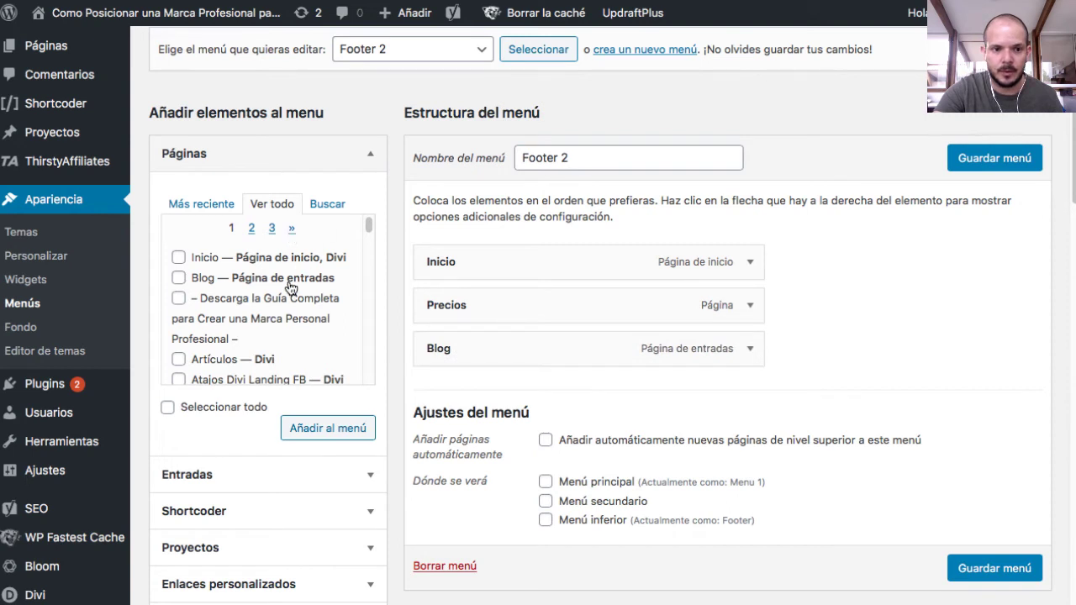
# Step: Search the pages for "sobre", add Sobre Mi between Inicio and Precios, and save the Footer 2 menu
pyautogui.click(324, 206)
pyautogui.doubleClick(256, 238)
pyautogui.write('sobre')
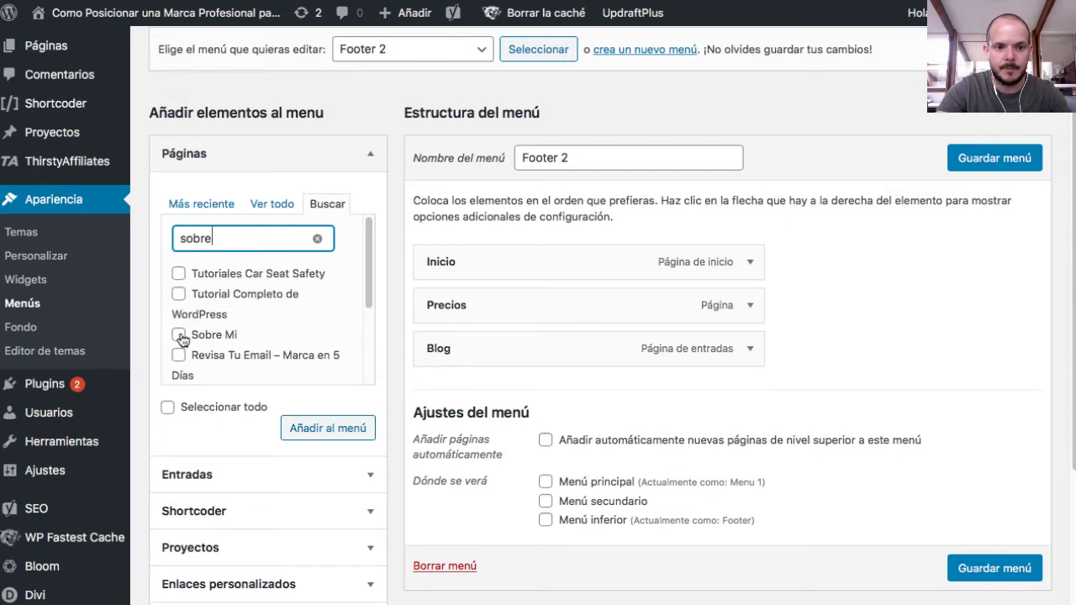
pyautogui.click(179, 336)
pyautogui.click(313, 430)
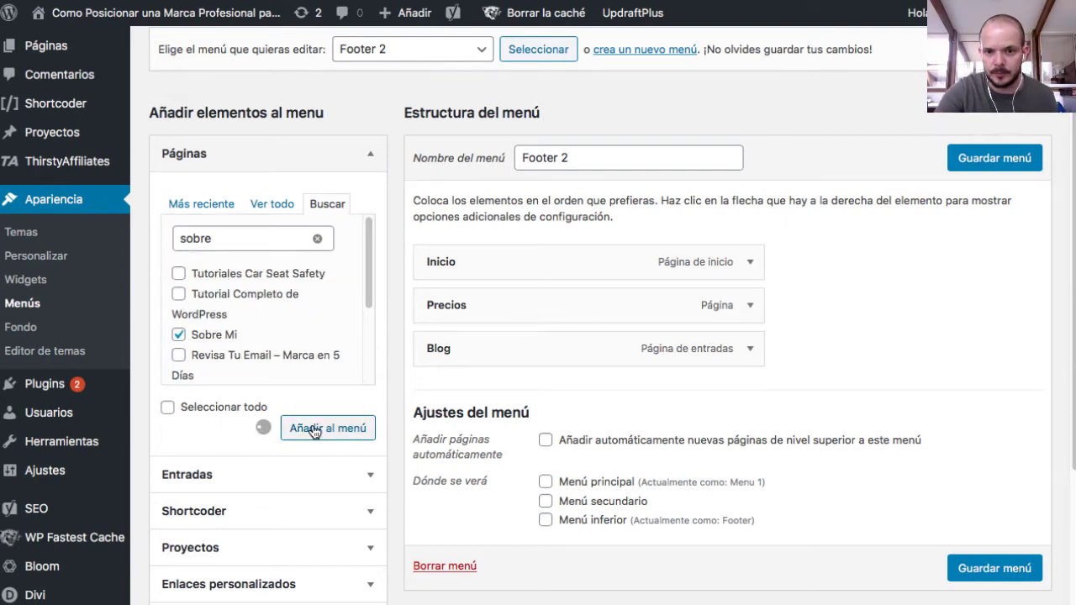
pyautogui.moveTo(479, 389); pyautogui.dragTo(445, 305)
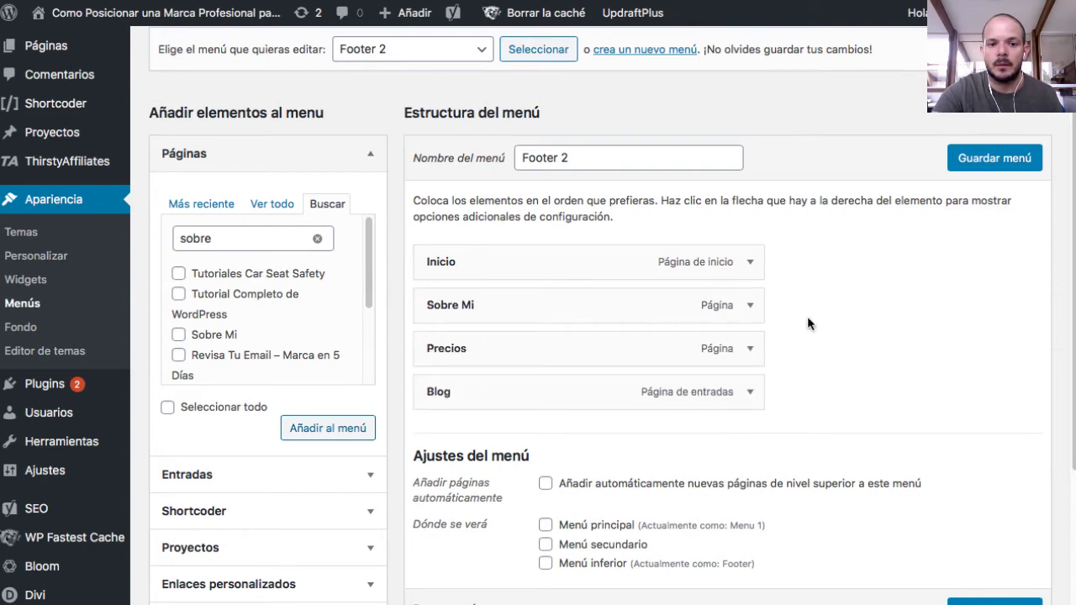
pyautogui.click(990, 166)
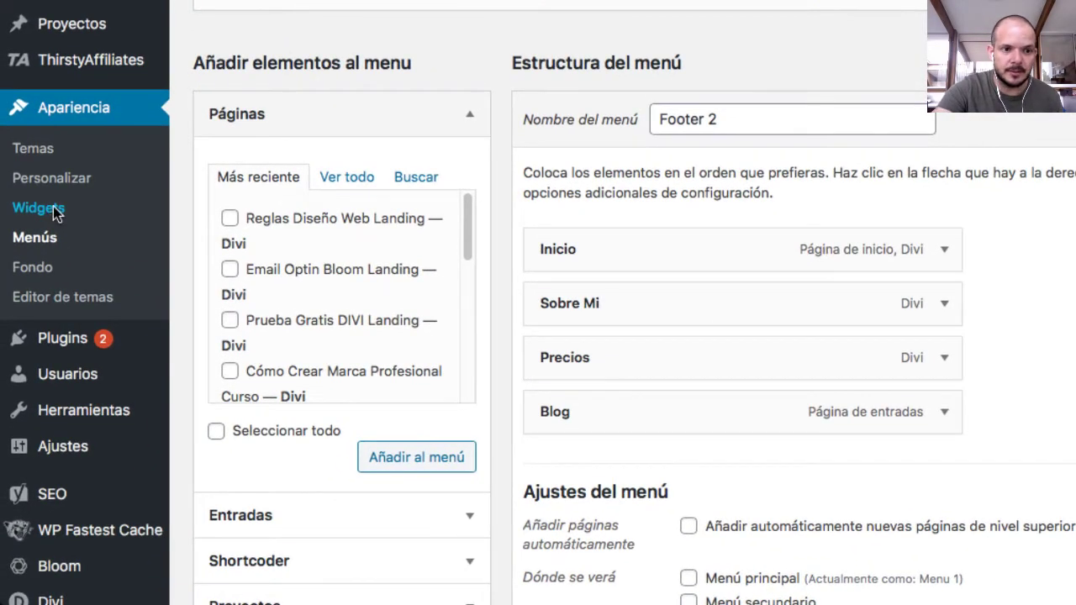
# Step: Open the site's widget management and add a Menú de navegación widget to Área de pie de página #1
pyautogui.click(38, 208)
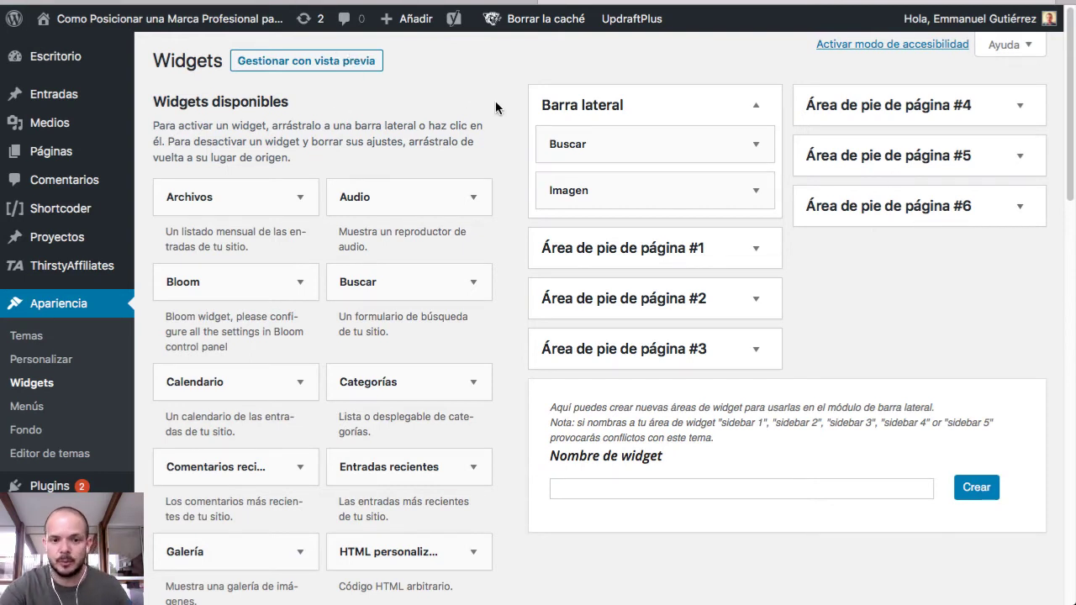
pyautogui.scroll(-5, 364, 286)
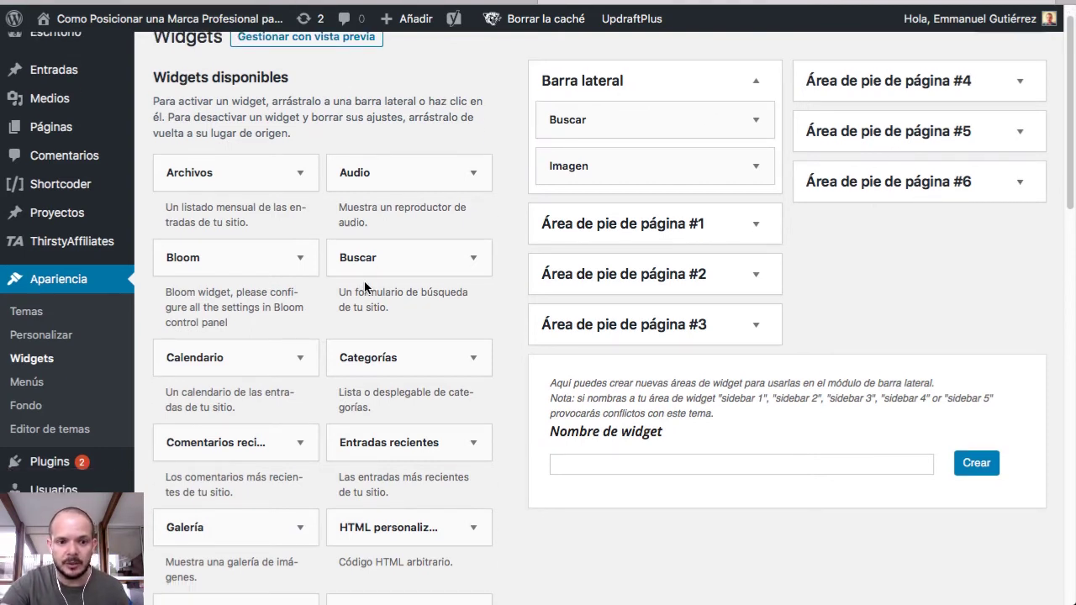
pyautogui.scroll(5, 364, 286)
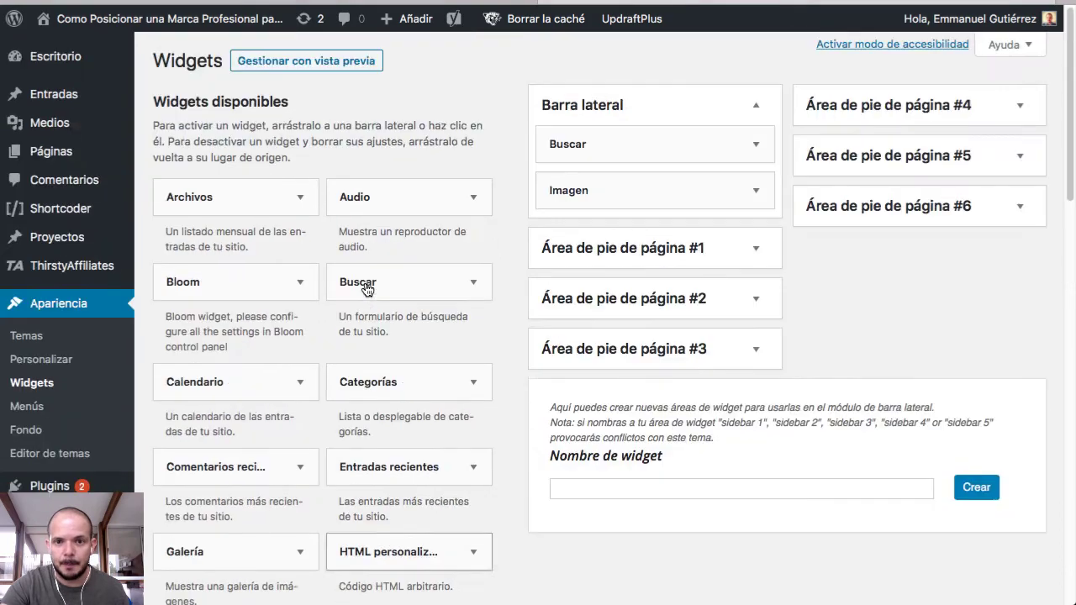
pyautogui.click(756, 251)
pyautogui.click(753, 250)
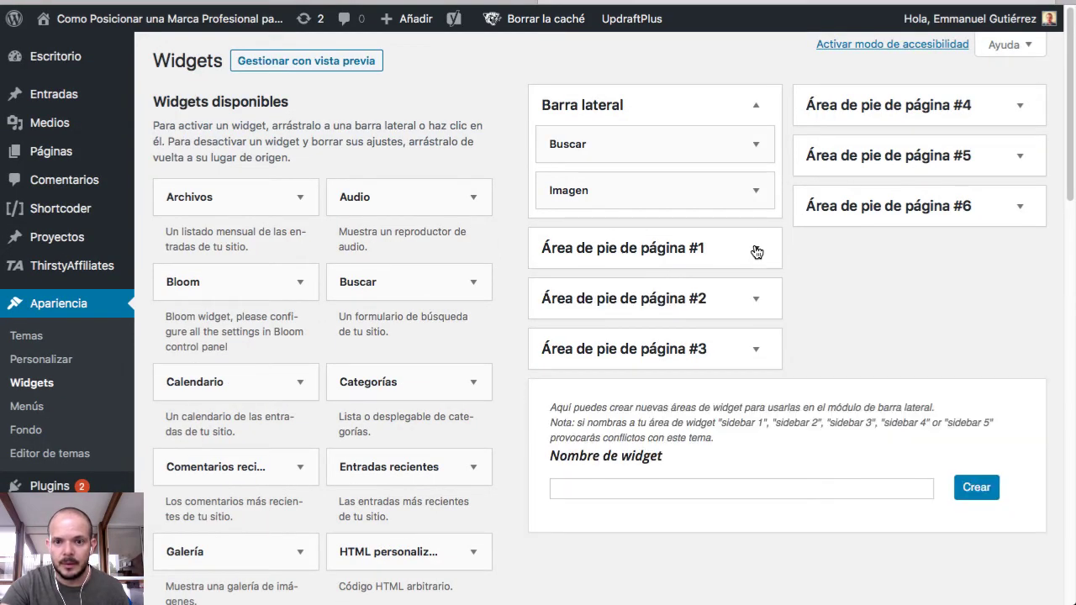
pyautogui.scroll(-5, 497, 267)
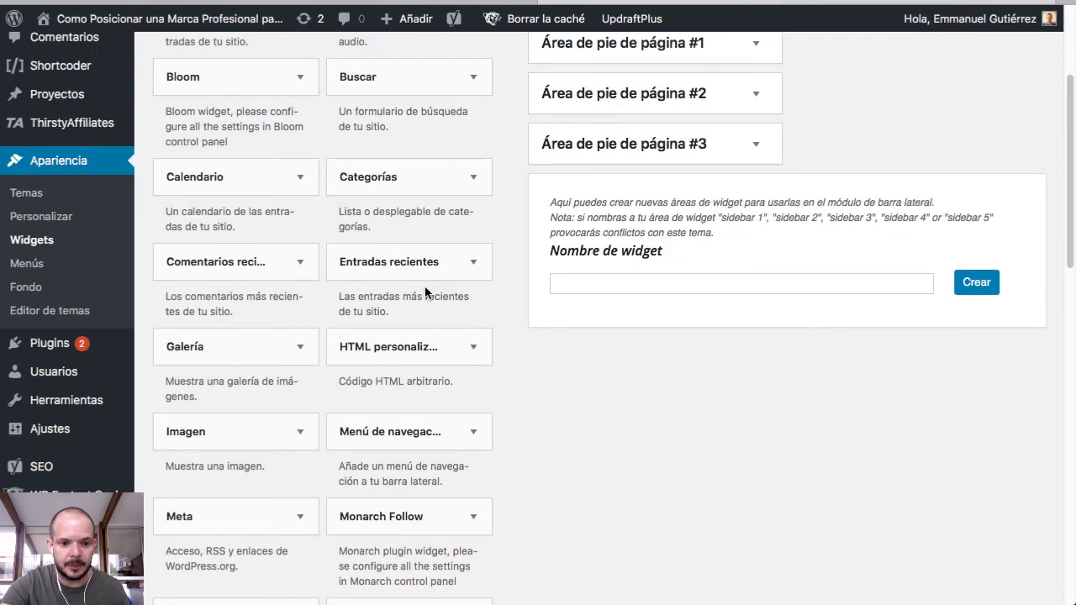
pyautogui.scroll(-7, 425, 269)
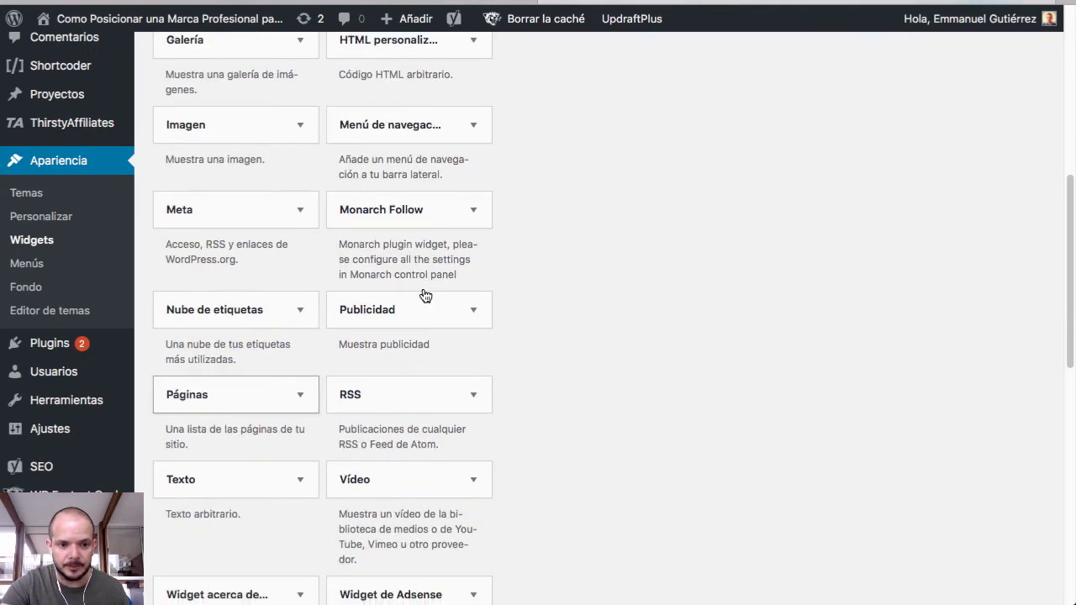
pyautogui.scroll(1, 423, 295)
pyautogui.click(476, 145)
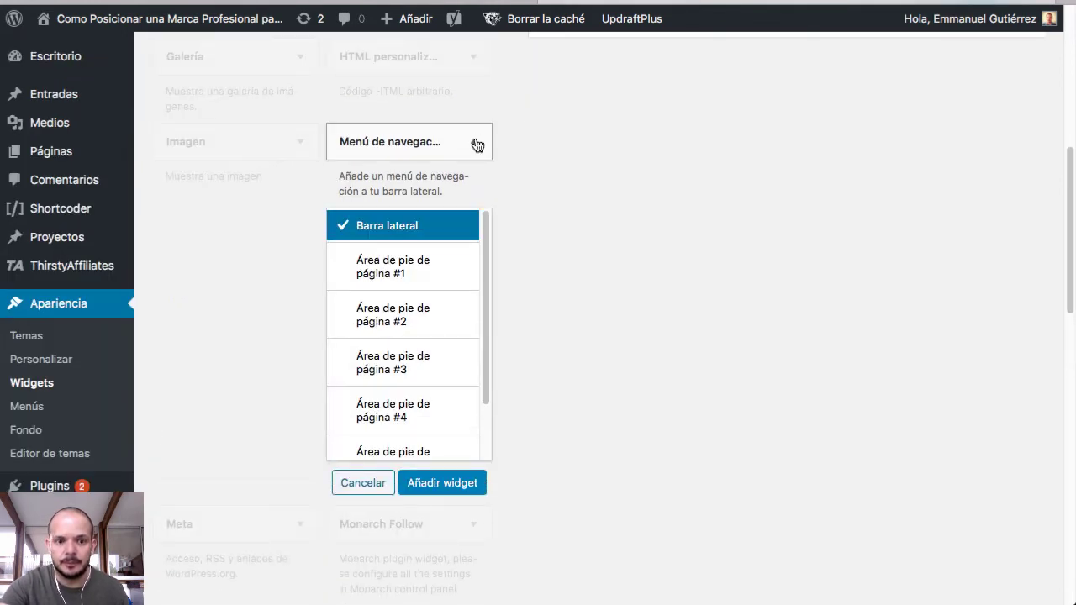
pyautogui.click(408, 271)
pyautogui.click(434, 484)
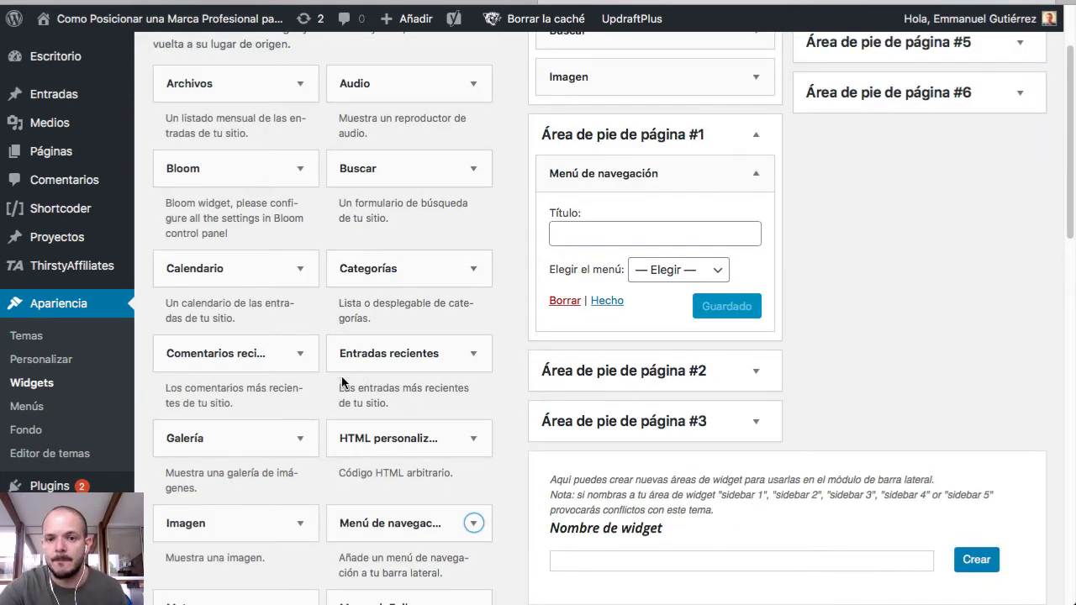
# Step: Set the Área de pie de página #1 navigation widget to show Menu 1 with the title "Páginas" and save it
pyautogui.click(657, 268)
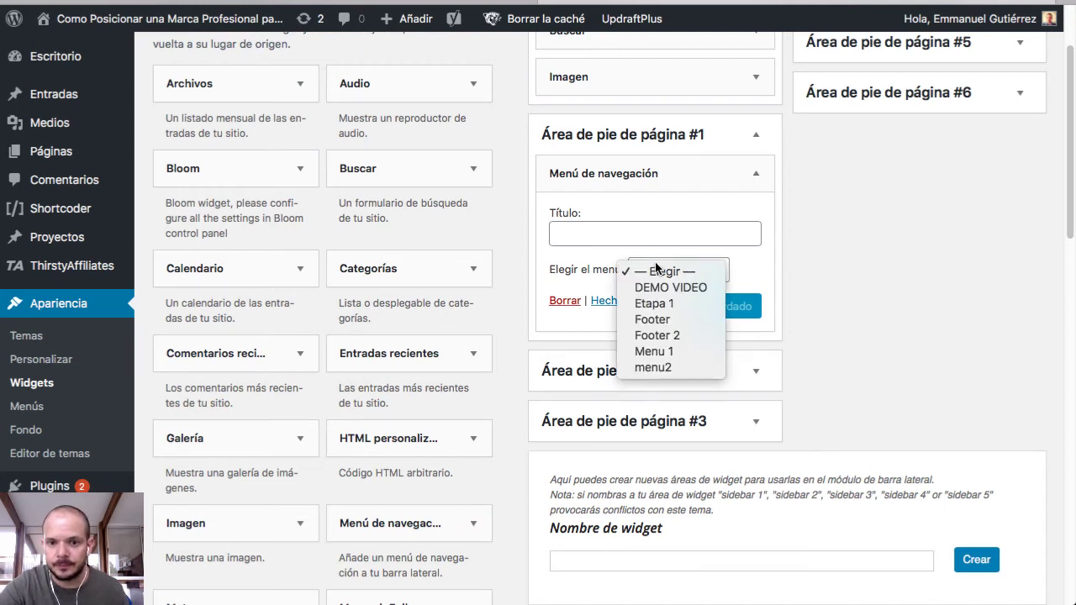
pyautogui.click(672, 353)
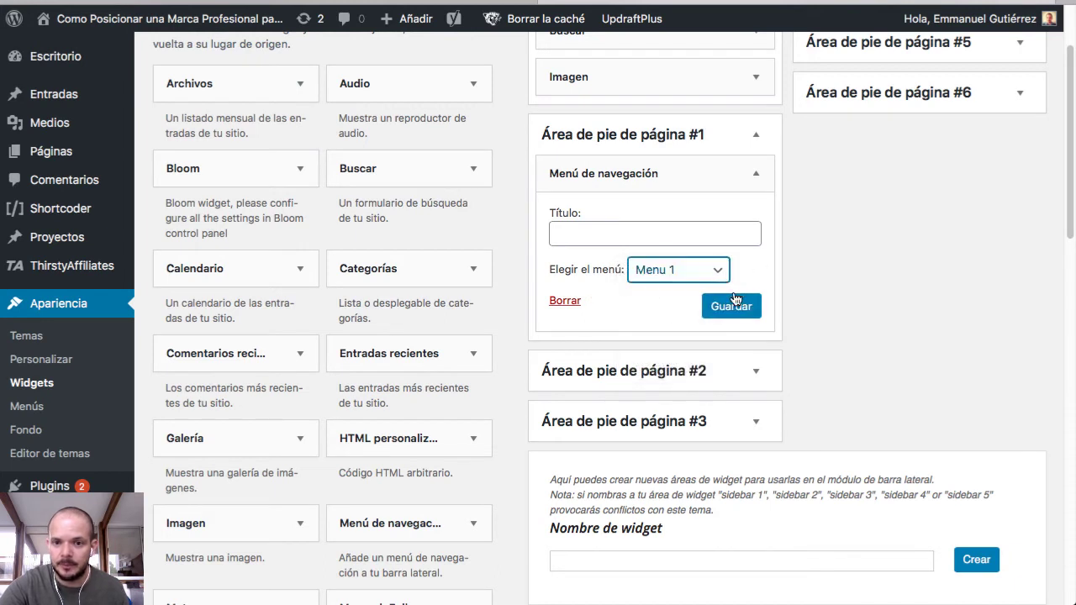
pyautogui.click(569, 232)
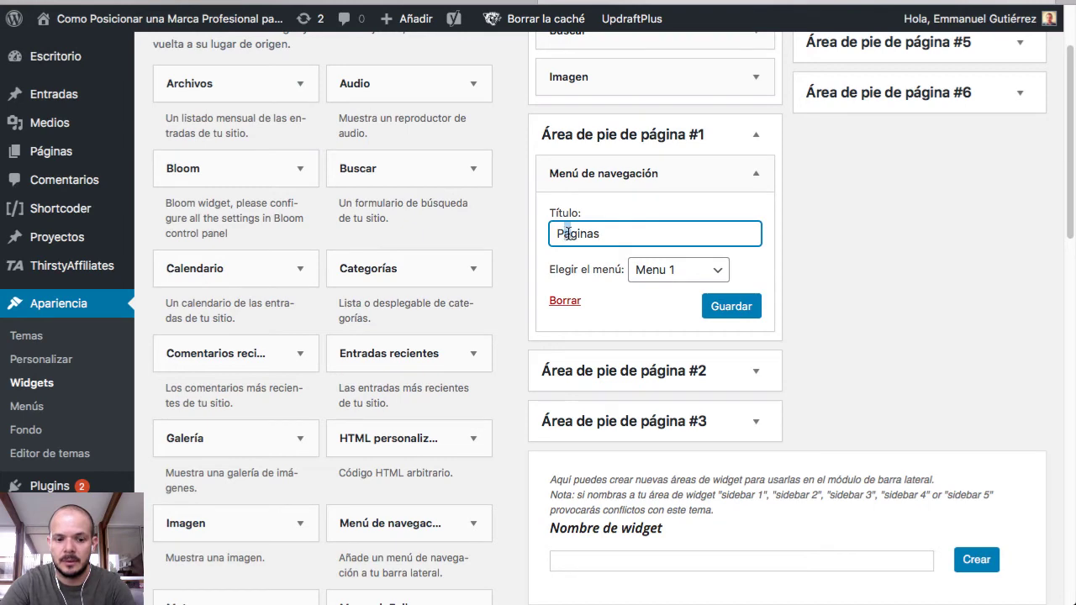
pyautogui.click(740, 307)
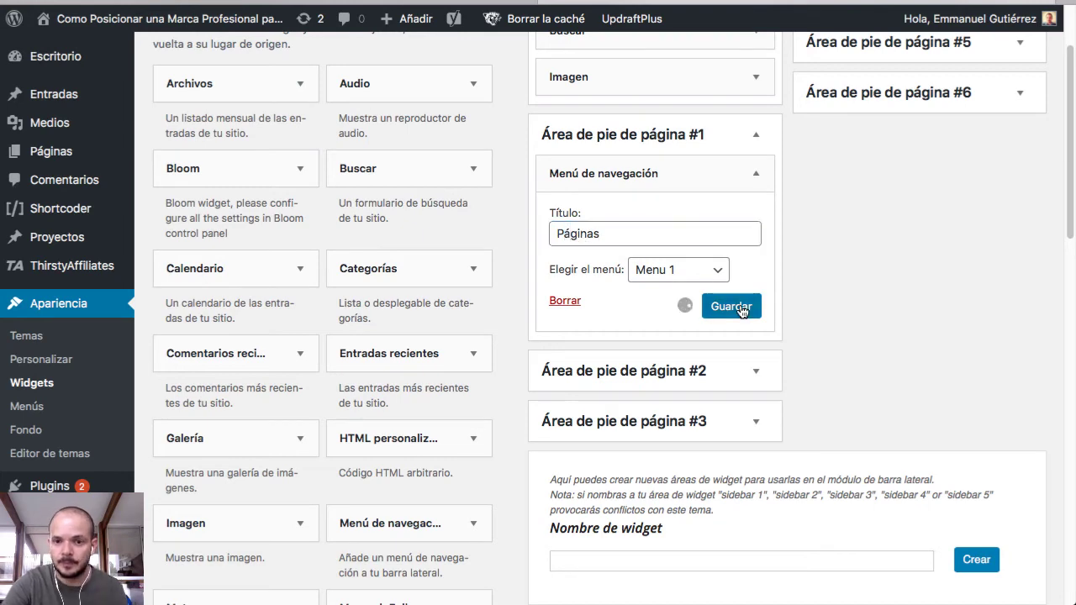
# Step: Add a Menú de navegación widget to Área de pie de página #2
pyautogui.scroll(-3, 742, 311)
pyautogui.click(409, 523)
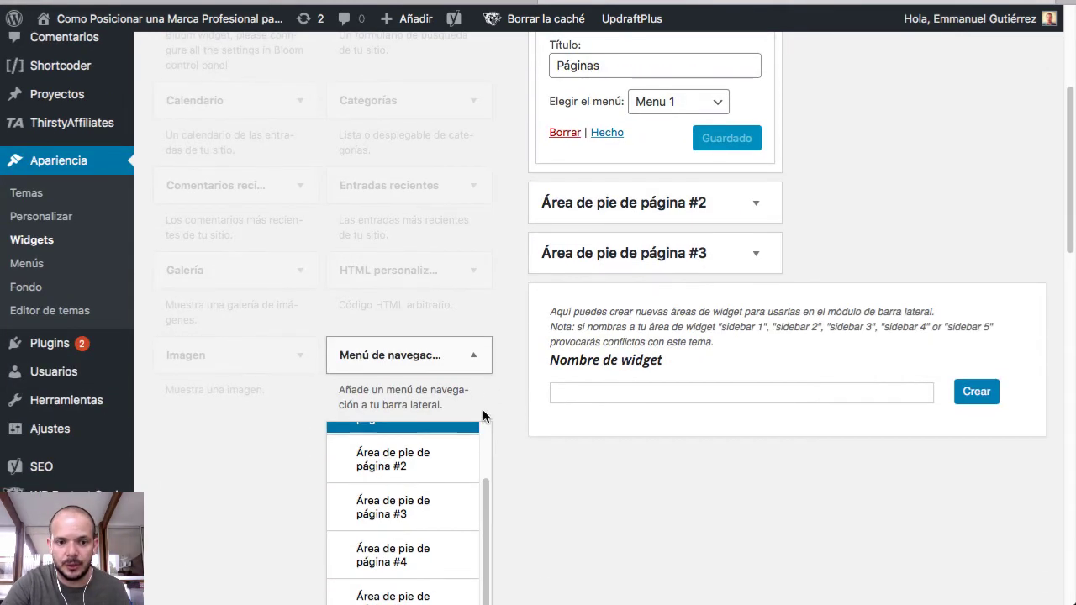
pyautogui.click(388, 466)
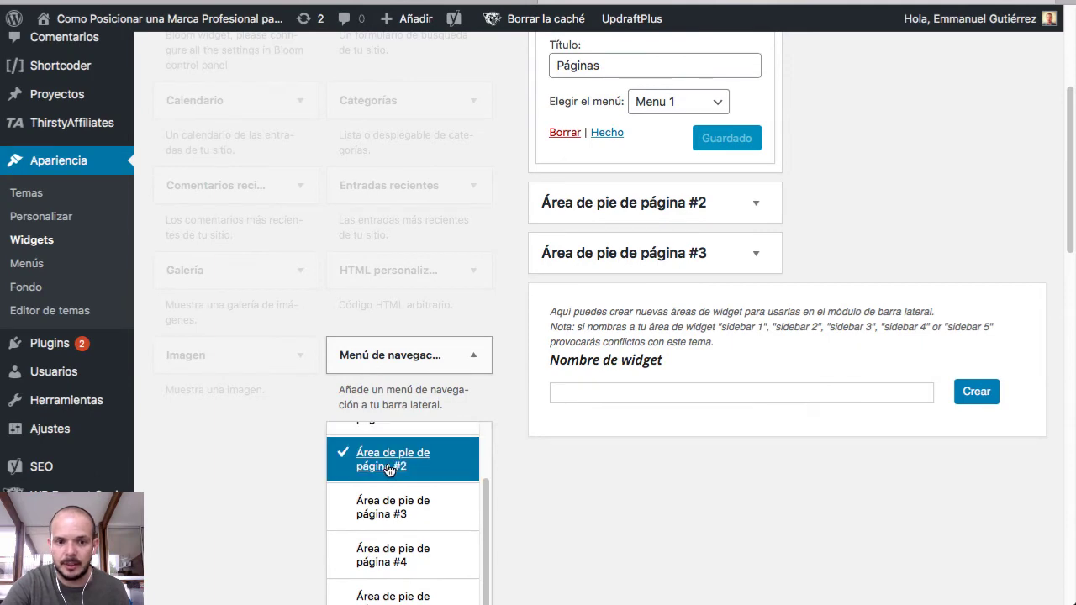
pyautogui.scroll(-3, 403, 470)
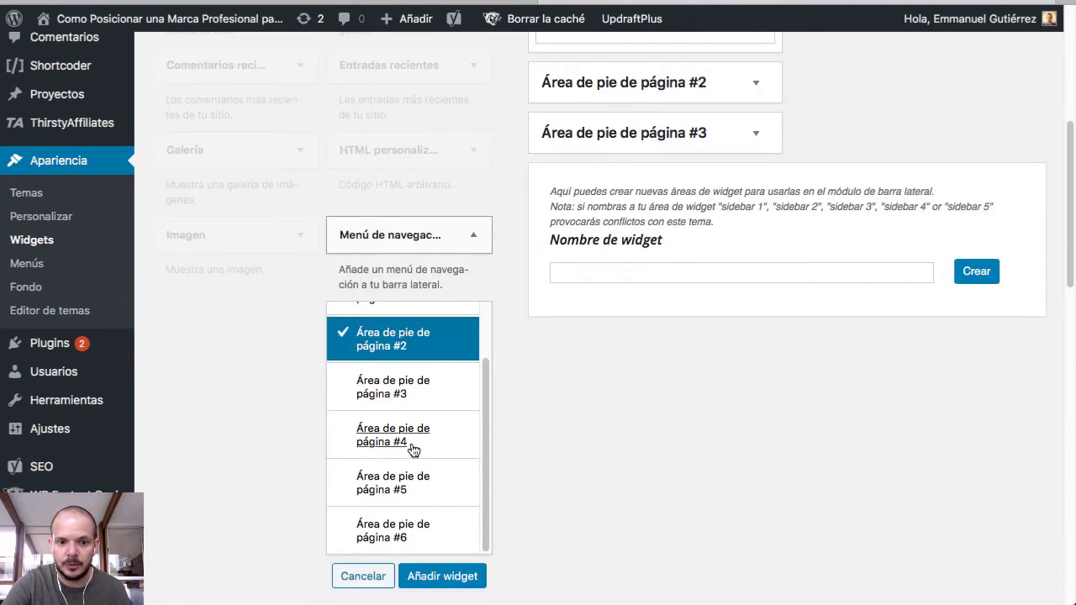
pyautogui.click(437, 576)
pyautogui.scroll(1, 806, 235)
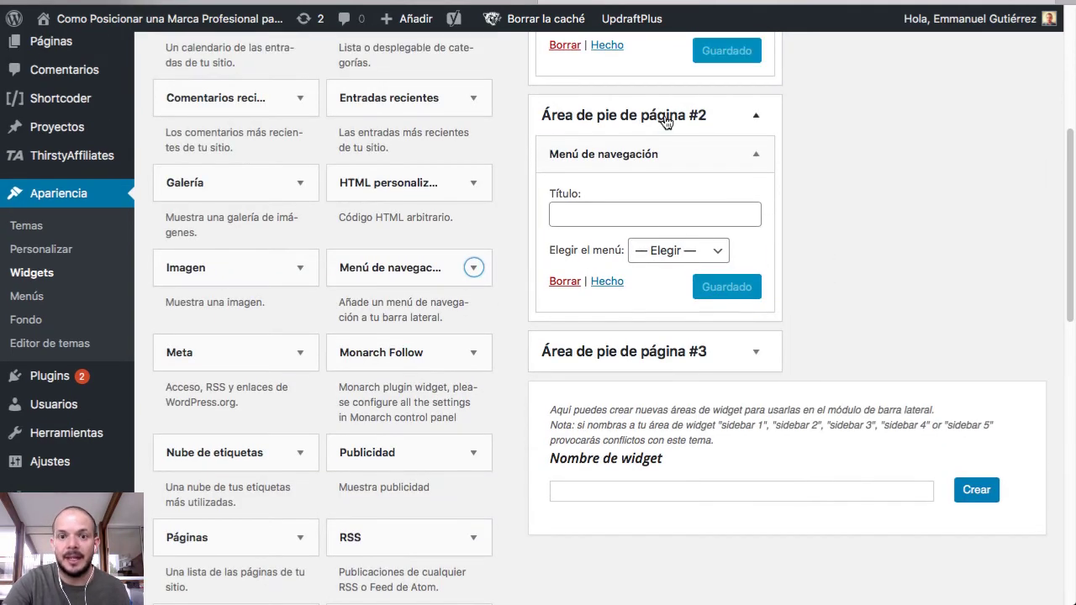
# Step: Set the Área de pie de página #2 navigation widget to show the Footer menu with the title "Páginas" and save it
pyautogui.click(667, 250)
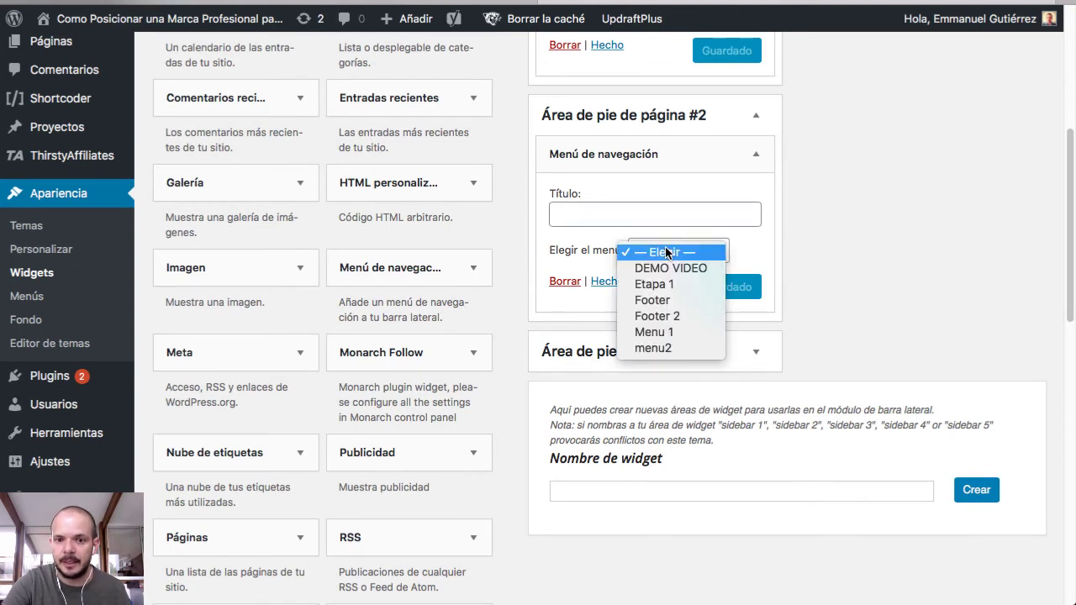
pyautogui.click(670, 300)
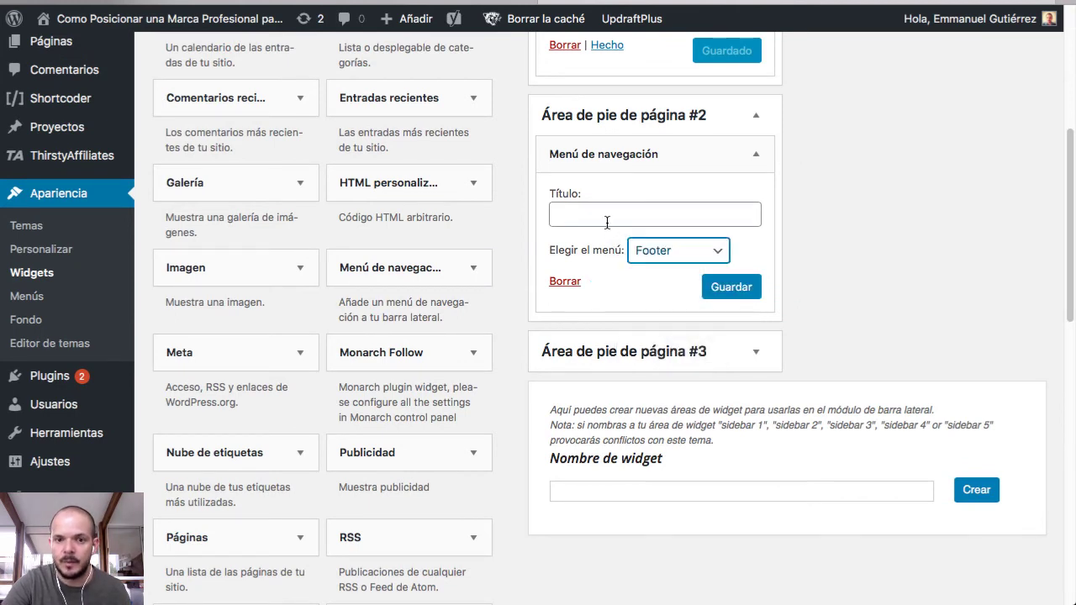
pyautogui.click(601, 214)
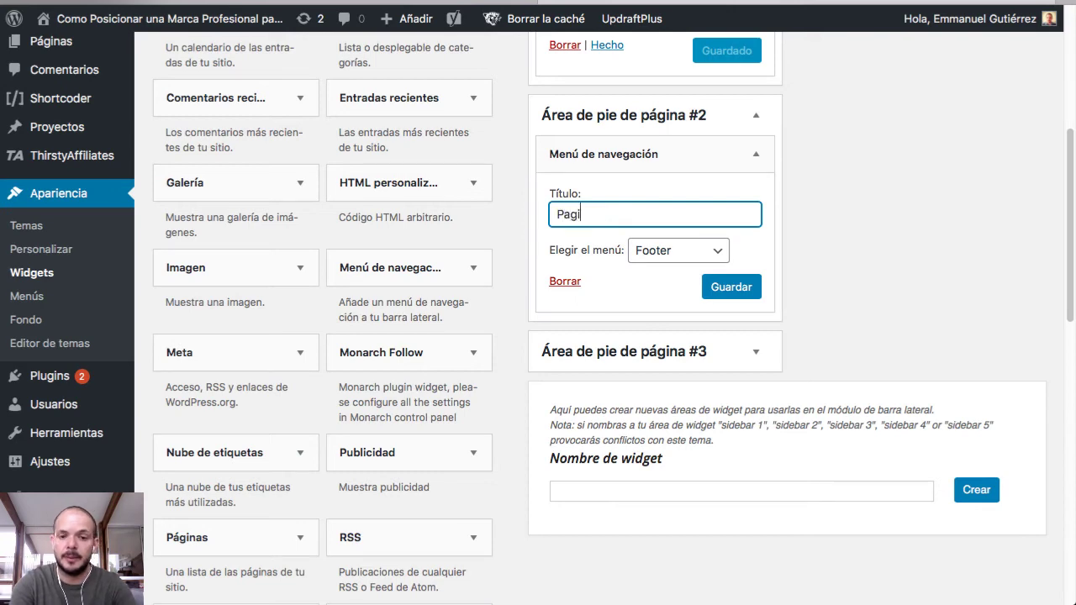
pyautogui.click(738, 287)
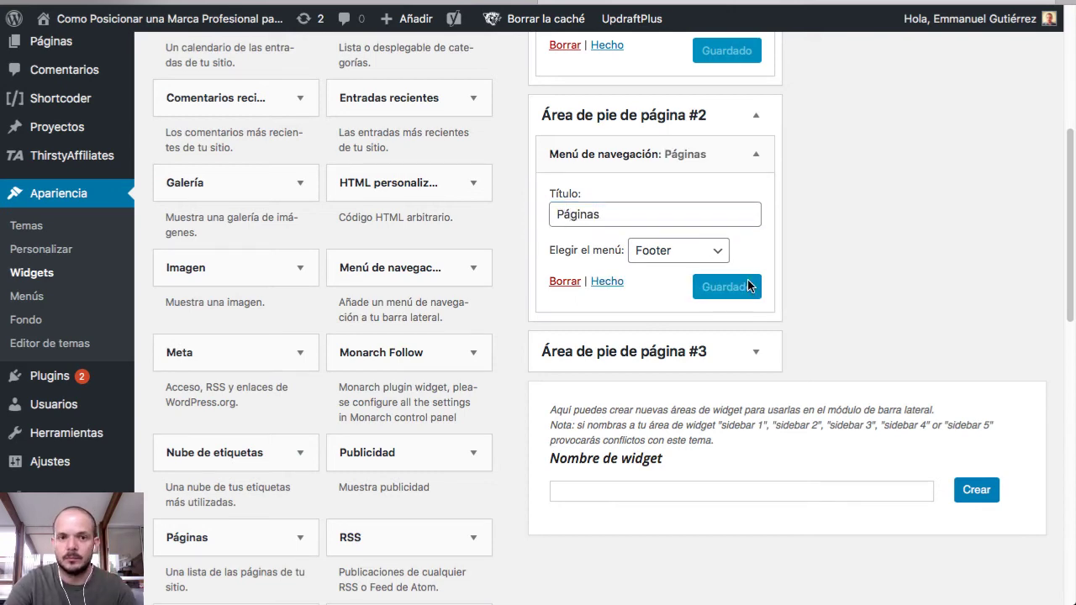
# Step: Review the navigation widgets in footer areas #1 and #2, and collapse both areas
pyautogui.scroll(4, 859, 304)
pyautogui.scroll(-4, 859, 304)
pyautogui.scroll(3, 859, 305)
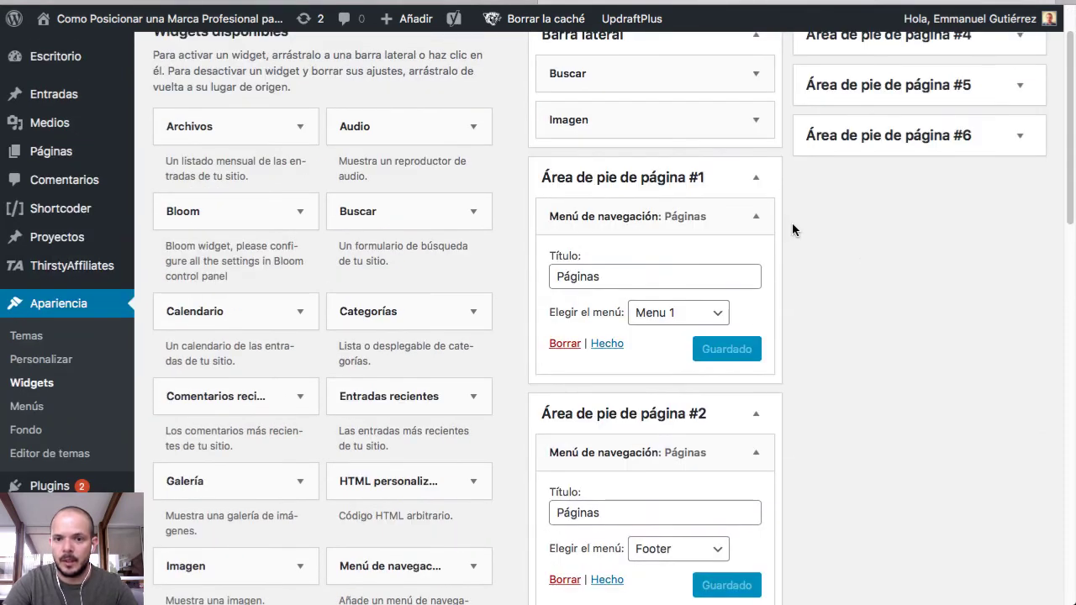
pyautogui.click(757, 181)
pyautogui.click(759, 228)
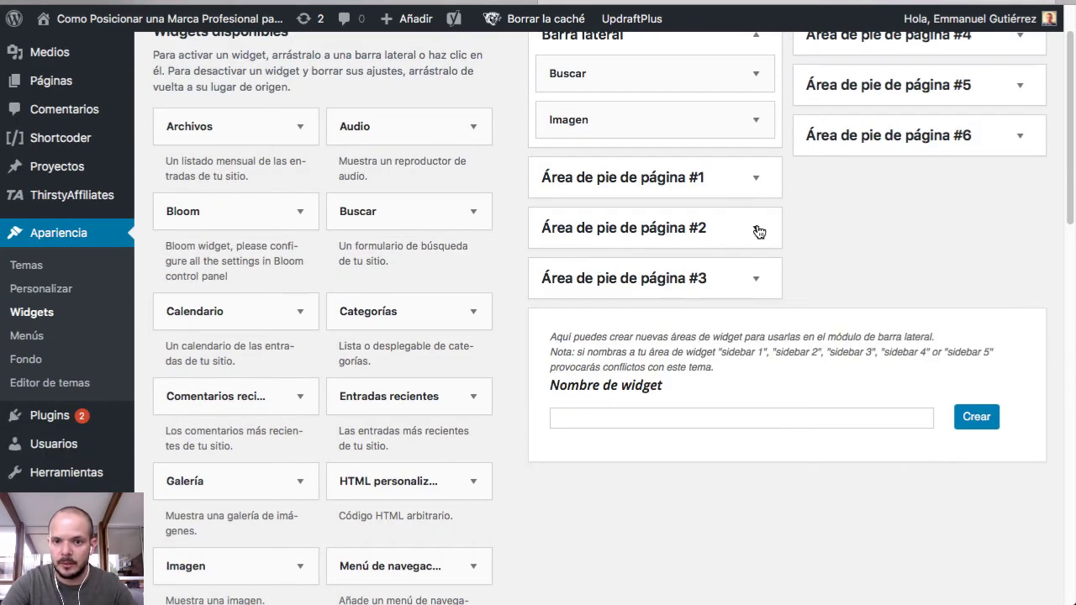
# Step: Examine the available widgets for one that suits the third footer area
pyautogui.scroll(1, 444, 234)
pyautogui.scroll(-4, 397, 341)
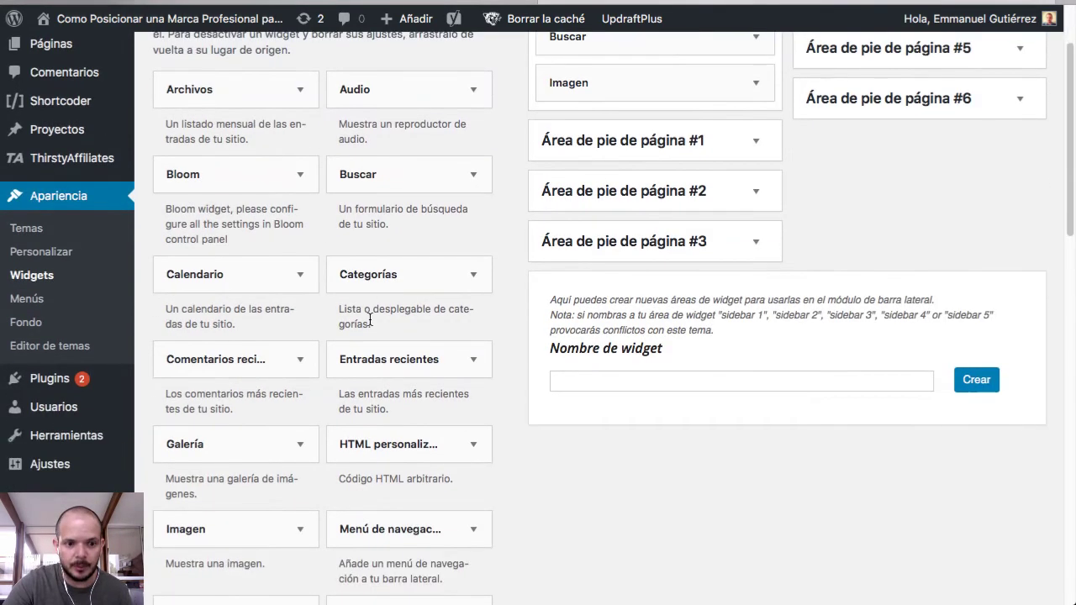
pyautogui.scroll(-2, 369, 320)
pyautogui.scroll(3, 339, 315)
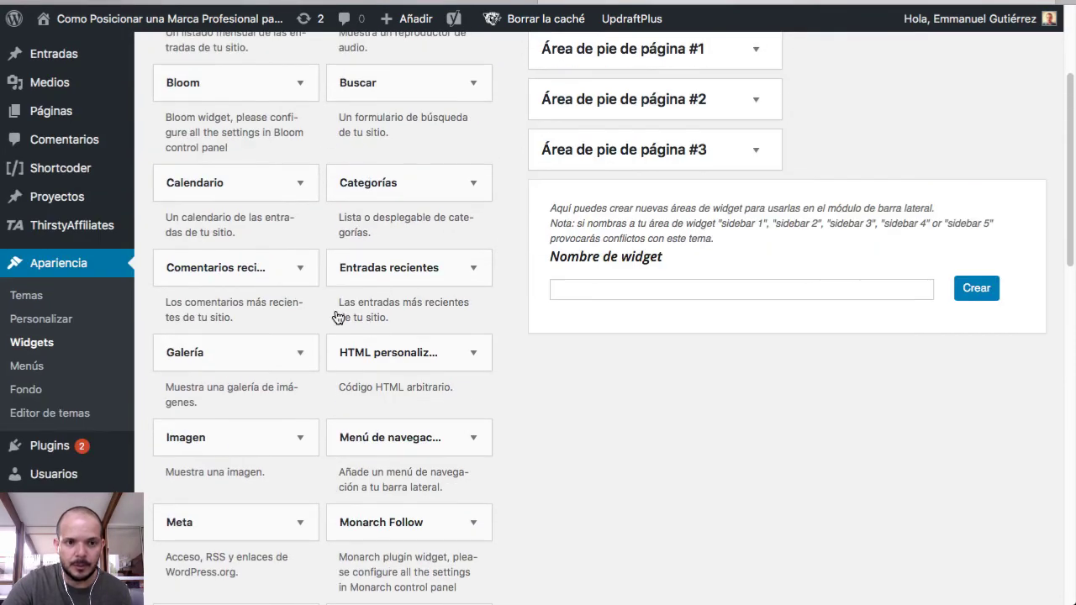
pyautogui.scroll(2, 214, 220)
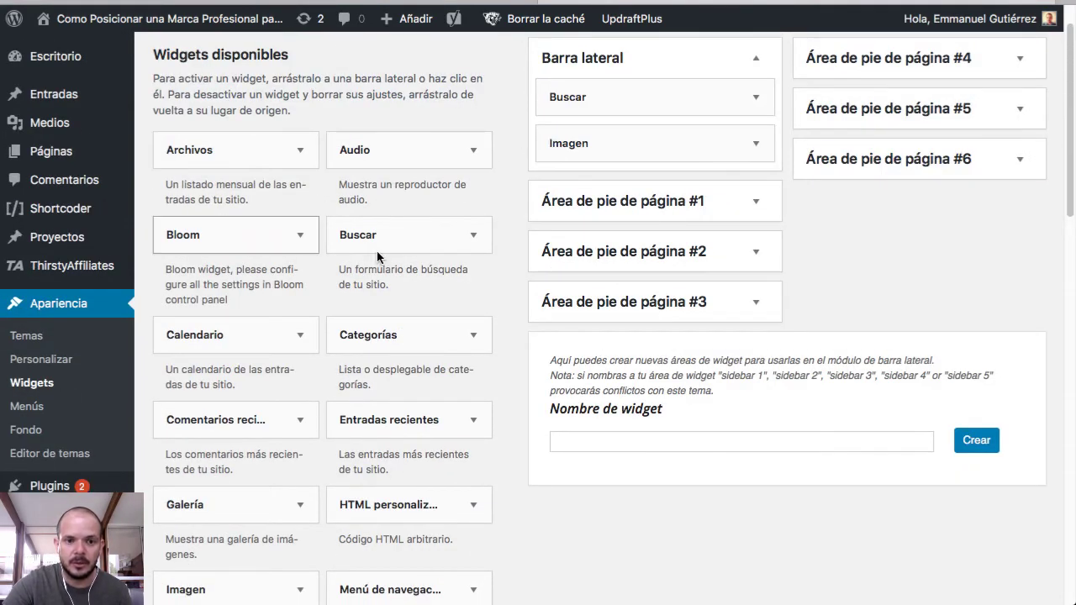
pyautogui.scroll(-2, 252, 202)
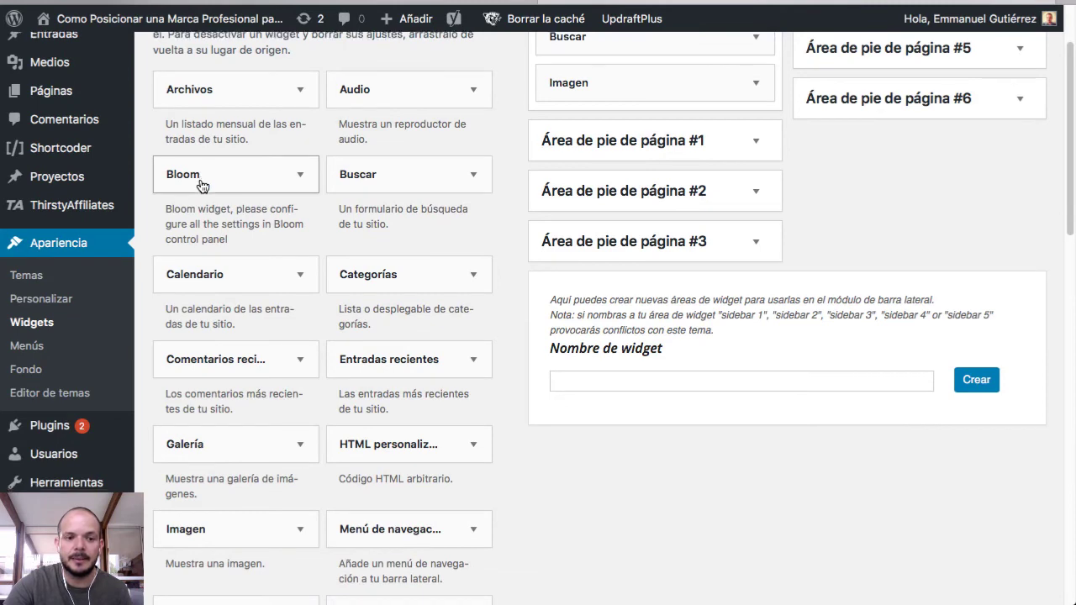
pyautogui.scroll(-3, 202, 185)
pyautogui.scroll(5, 202, 188)
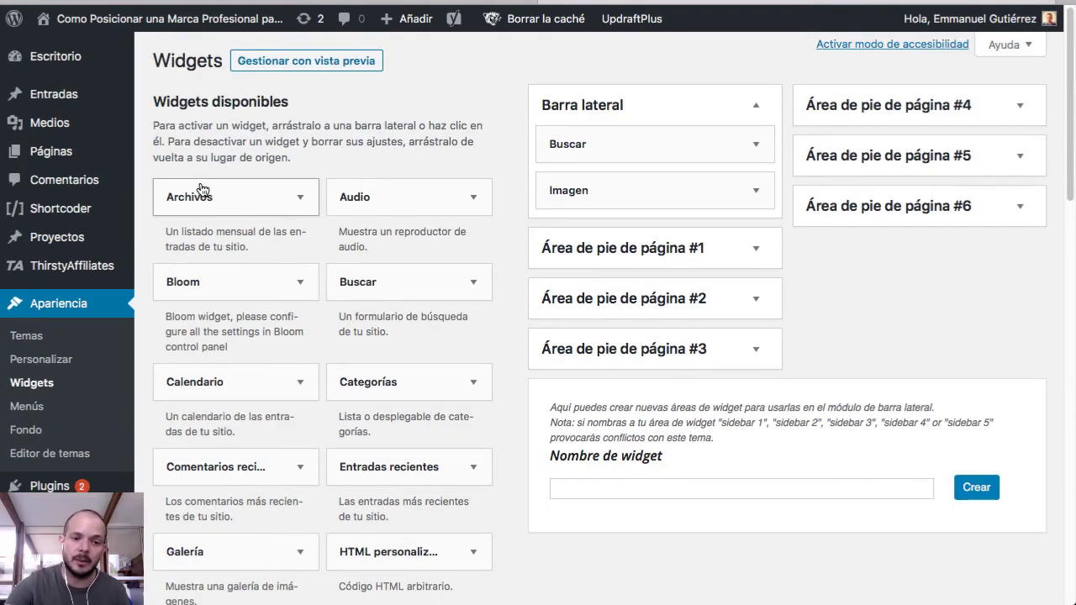
pyautogui.scroll(-4, 202, 189)
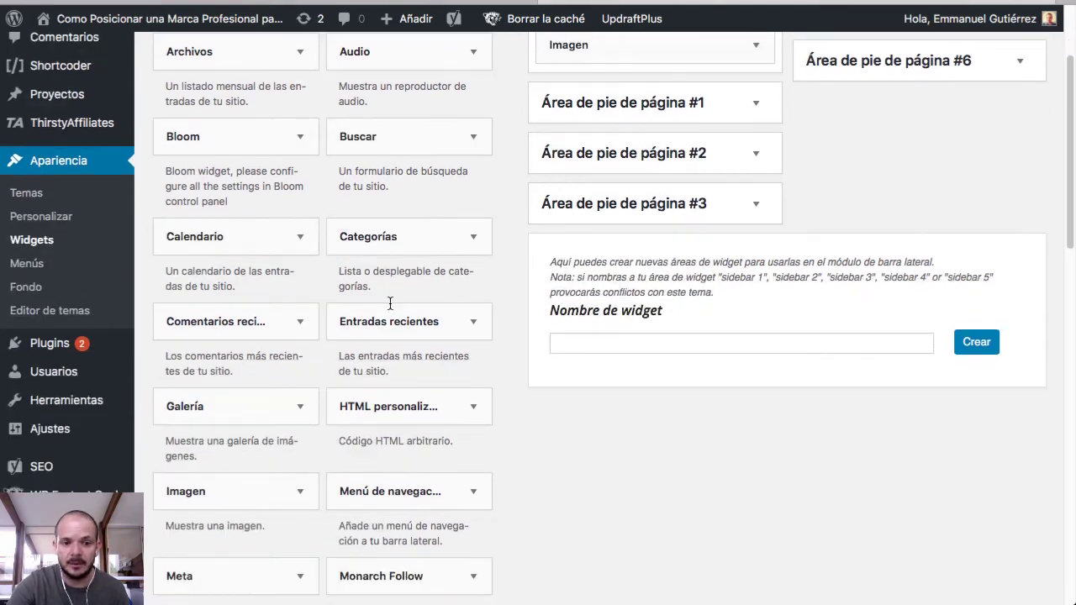
pyautogui.scroll(2, 389, 301)
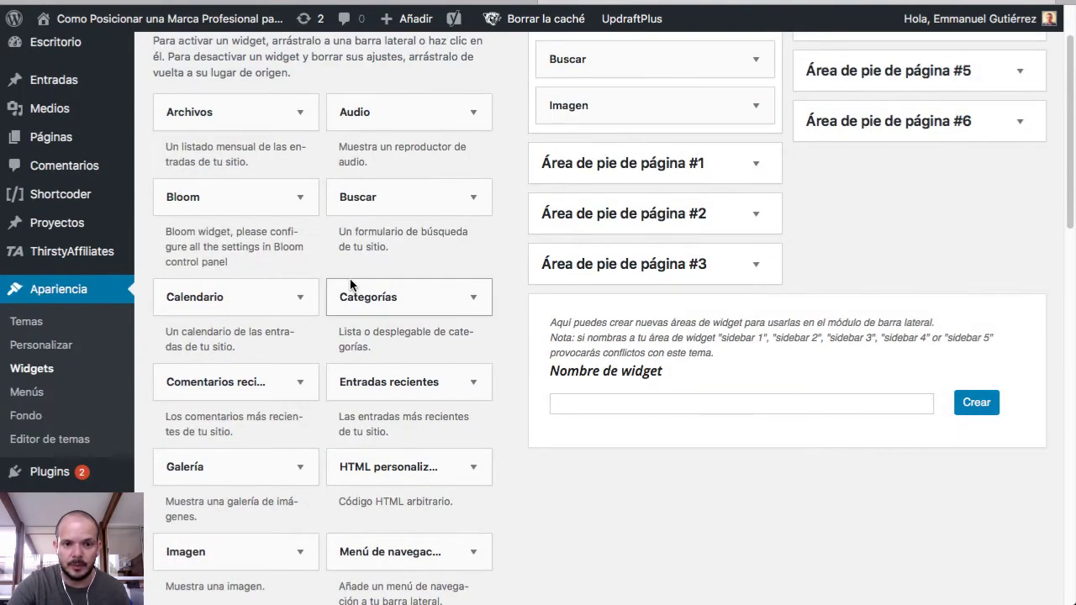
# Step: Add a Categorías widget to Área de pie de página #3
pyautogui.click(469, 299)
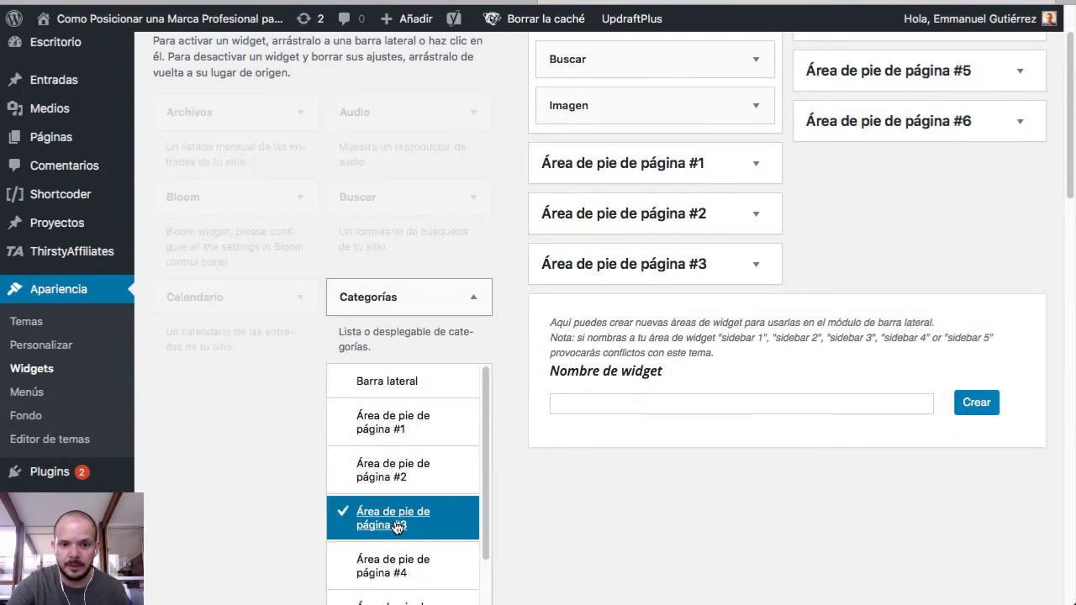
pyautogui.scroll(-1, 409, 530)
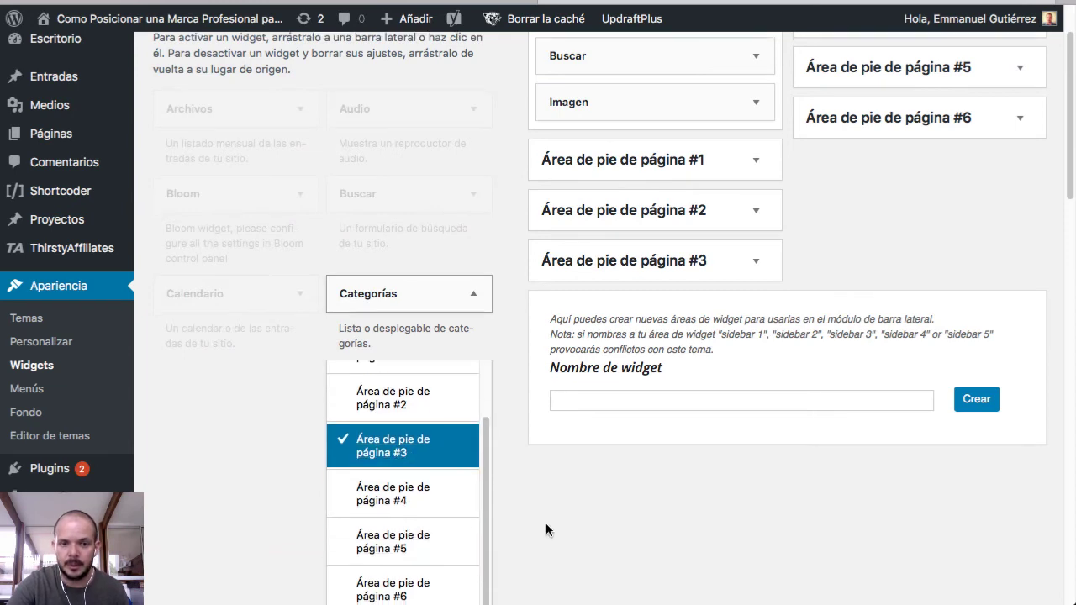
pyautogui.scroll(-3, 545, 523)
pyautogui.click(432, 324)
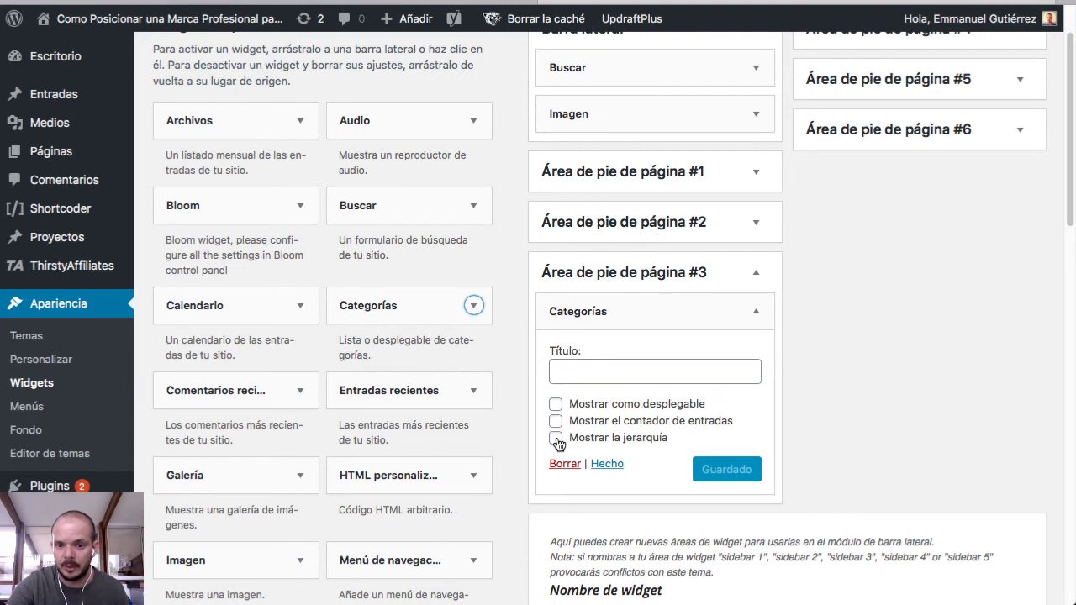
# Step: Title the widget in Área de pie de página #3 "Categorías" and save it
pyautogui.click(560, 372)
pyautogui.write('Cate')
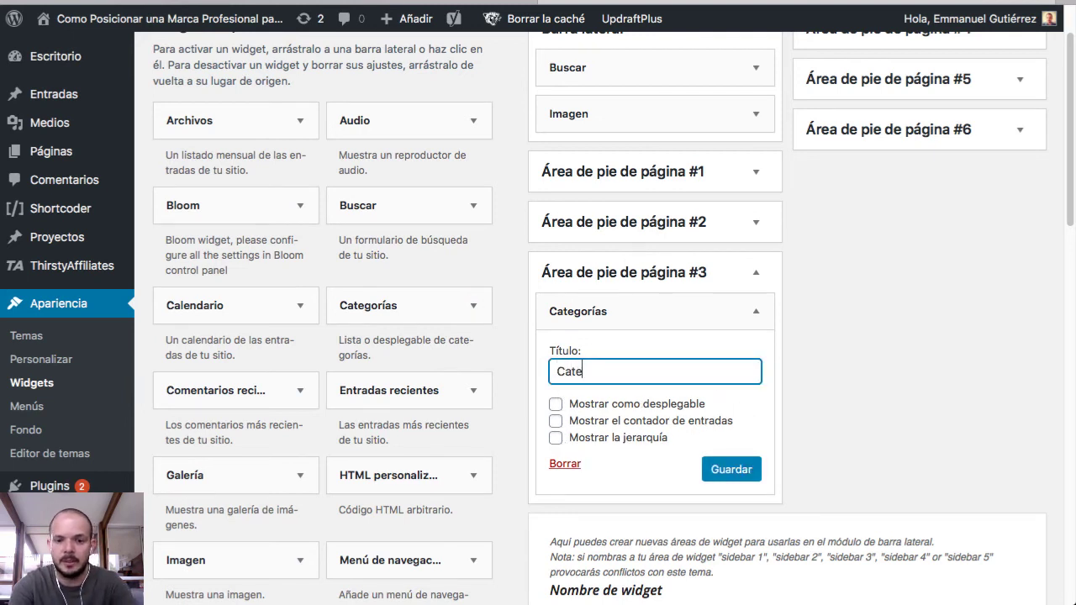
pyautogui.write('gorías')
pyautogui.press('Return')
# Step: Add a Texto widget to Área de pie de página #4
pyautogui.scroll(-5, 400, 303)
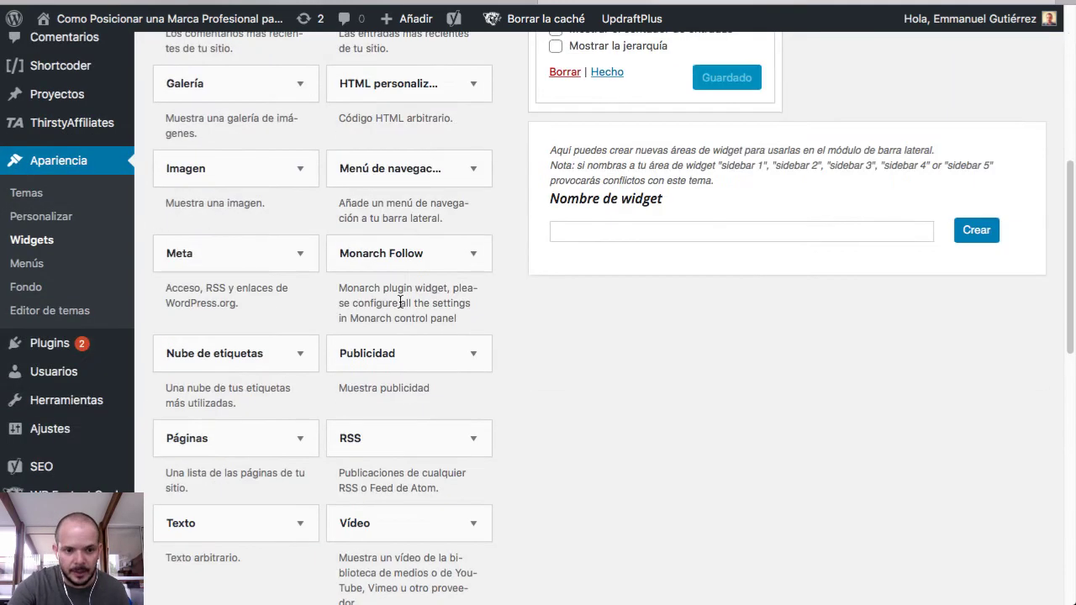
pyautogui.scroll(-1, 303, 440)
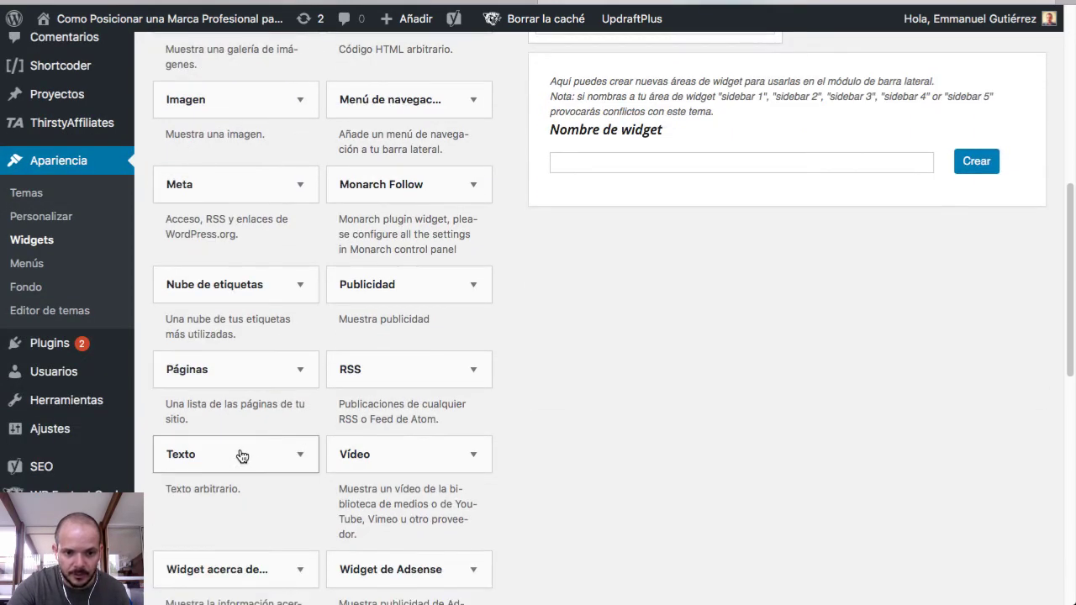
pyautogui.scroll(-1, 240, 451)
pyautogui.click(233, 356)
pyautogui.scroll(-1, 250, 435)
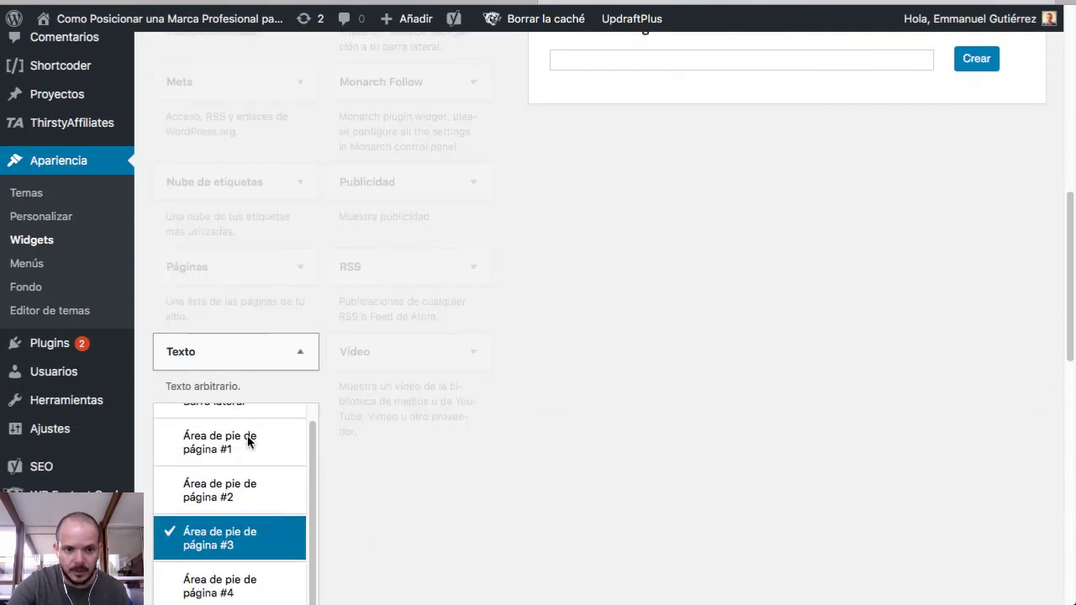
pyautogui.click(221, 567)
pyautogui.scroll(-2, 512, 479)
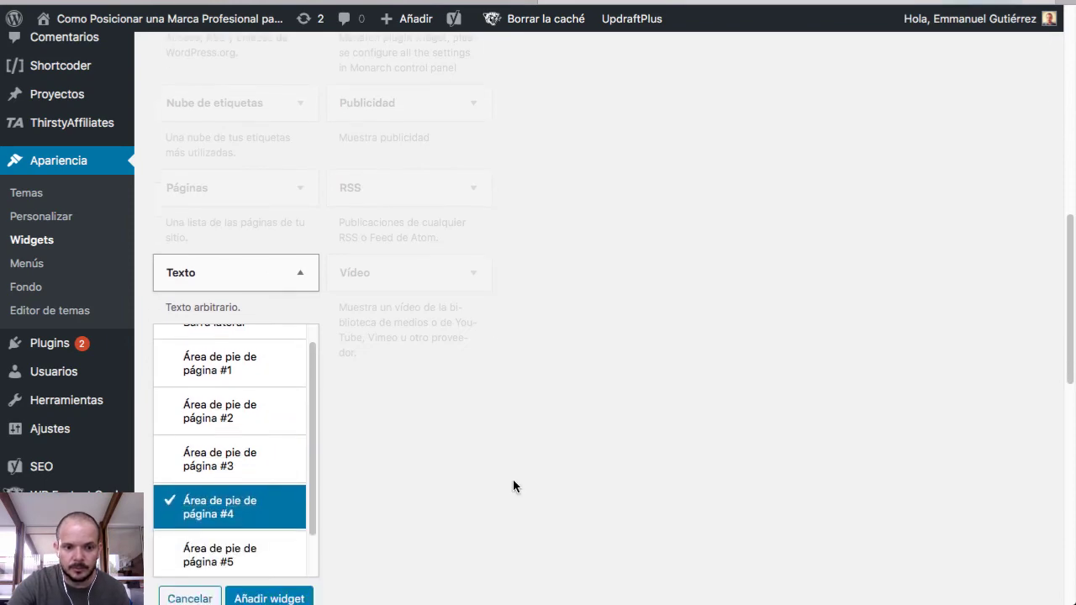
pyautogui.click(277, 558)
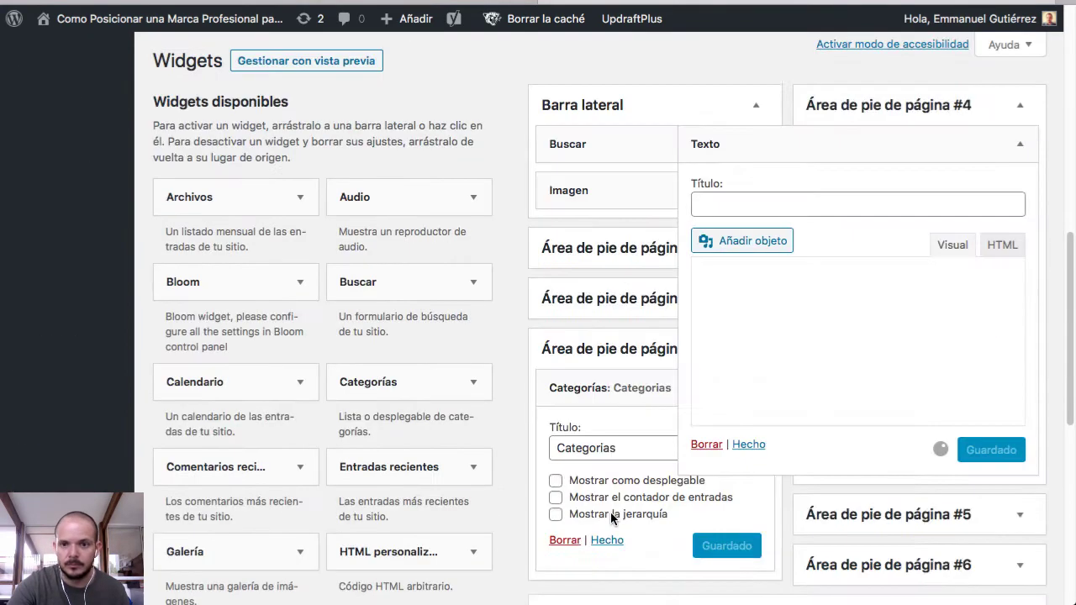
# Step: Title the Texto widget "Contacto" and paste the phone number and e-mail from the site's header into its body on separate lines
pyautogui.click(729, 206)
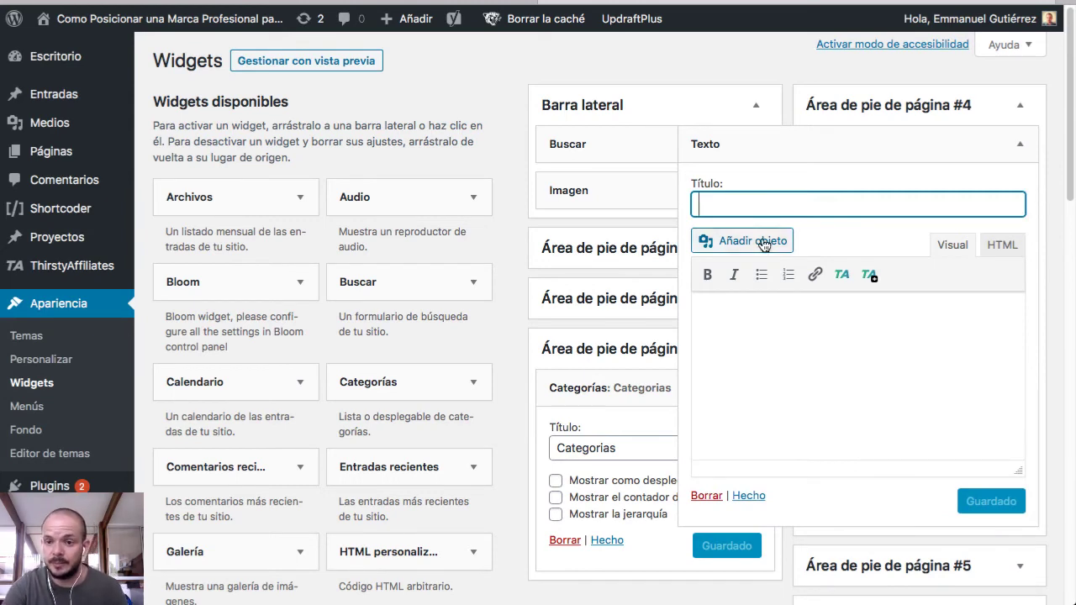
pyautogui.write('Contacto')
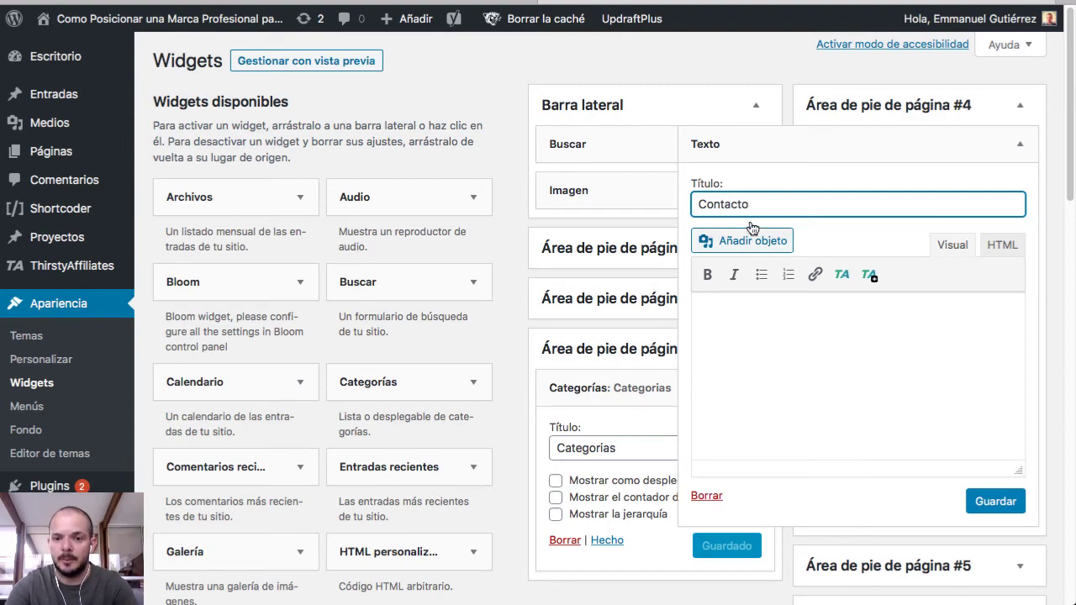
pyautogui.click(727, 313)
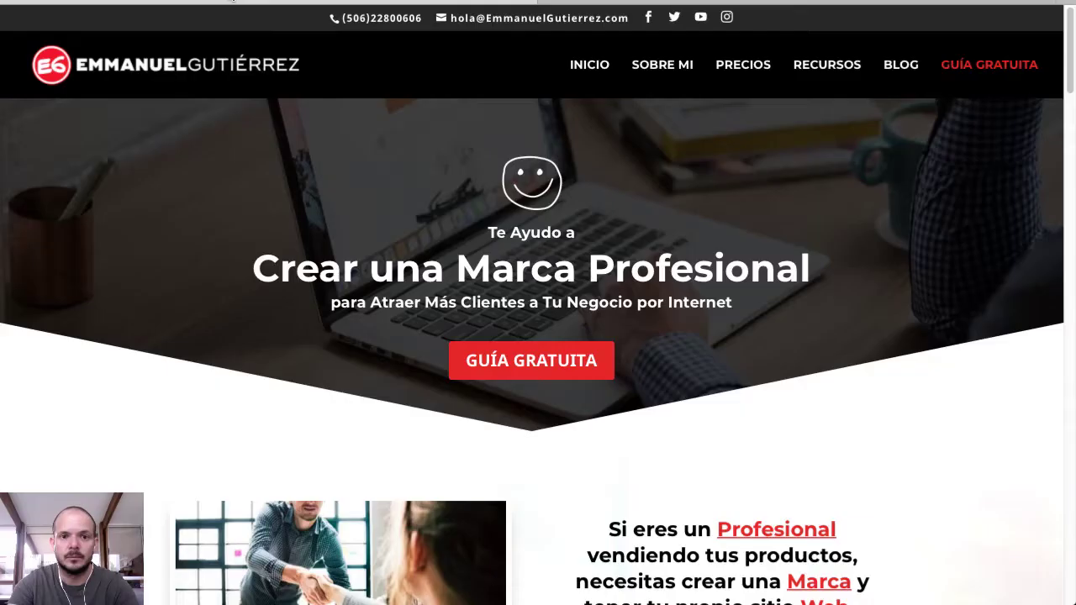
pyautogui.moveTo(333, 18); pyautogui.dragTo(629, 17)
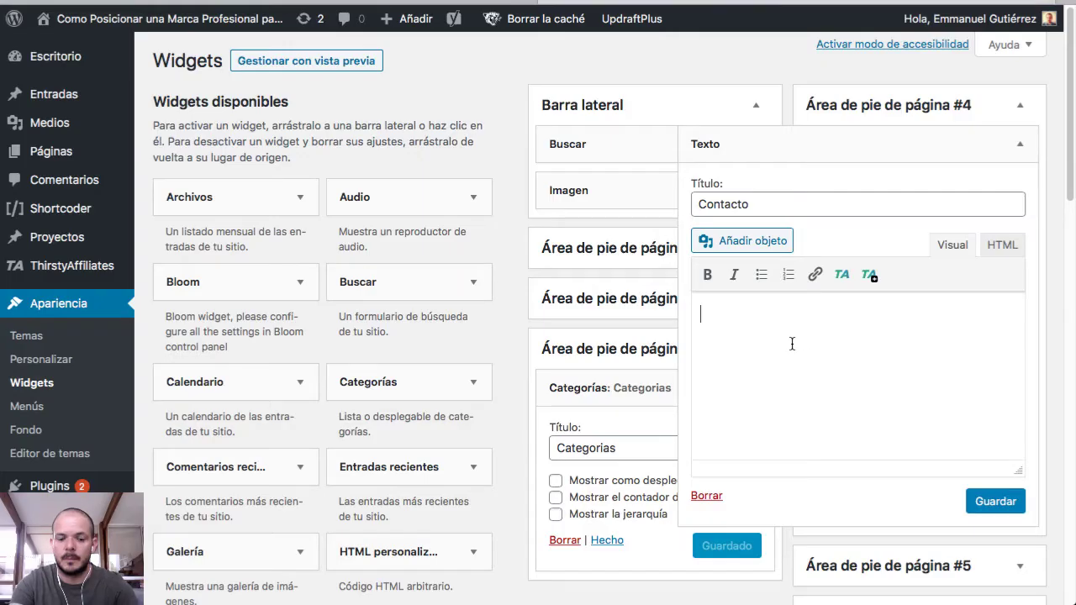
pyautogui.hotkey('ctrl', 'v')
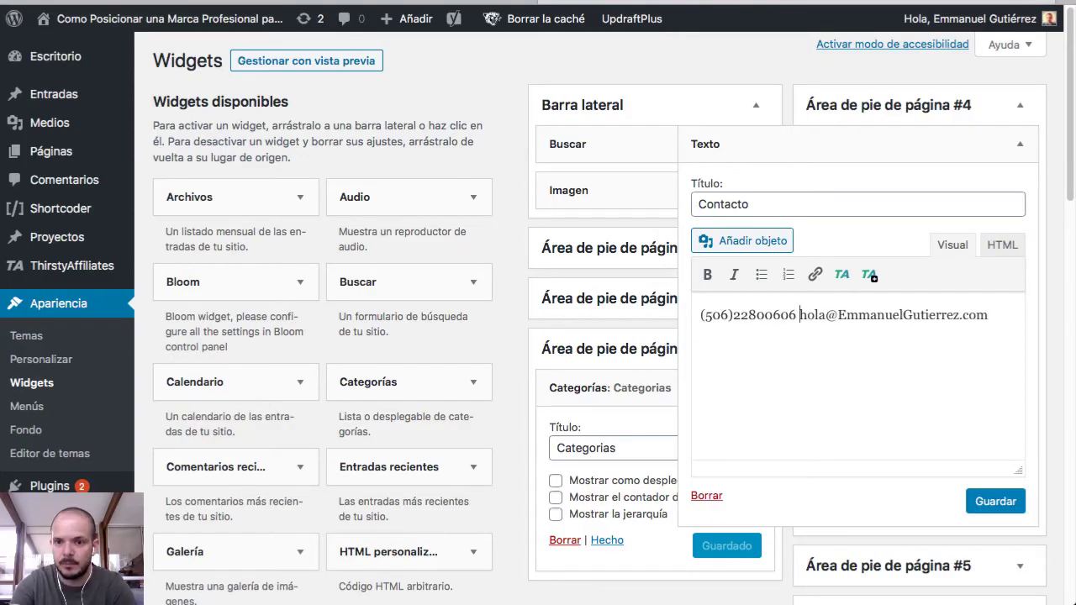
pyautogui.press('Return')
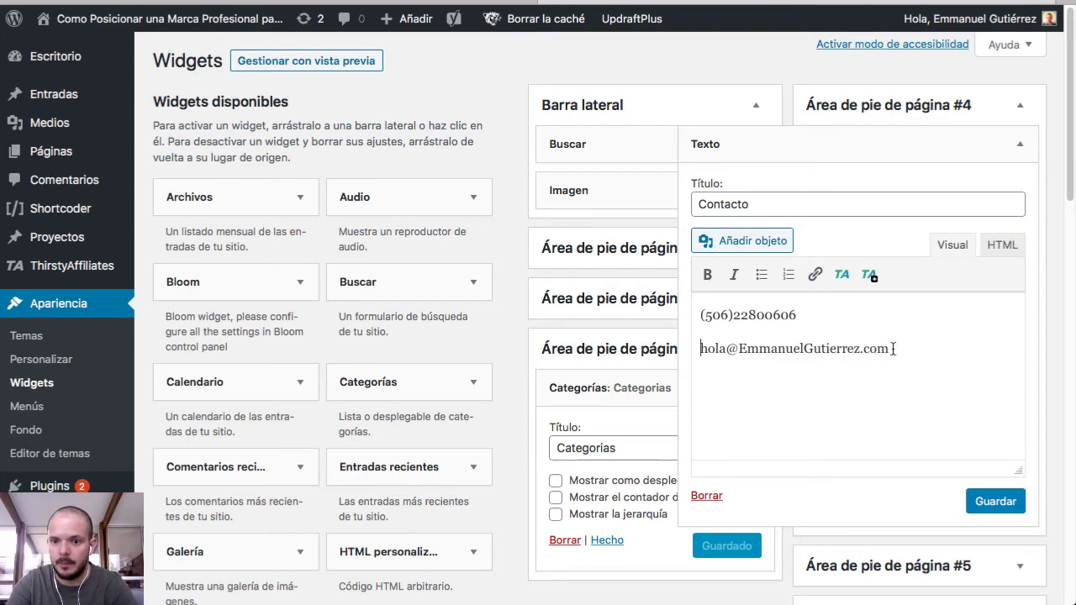
# Step: Format the two contact lines as a bulleted list and save the Contacto widget
pyautogui.moveTo(892, 348); pyautogui.dragTo(695, 320)
pyautogui.click(761, 274)
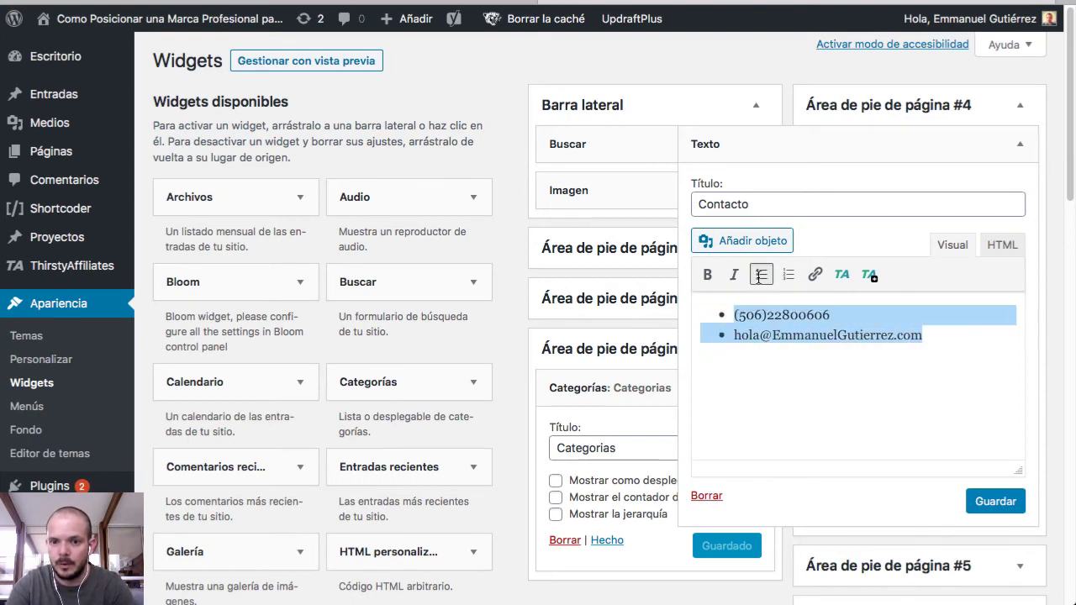
pyautogui.click(838, 382)
pyautogui.click(1003, 509)
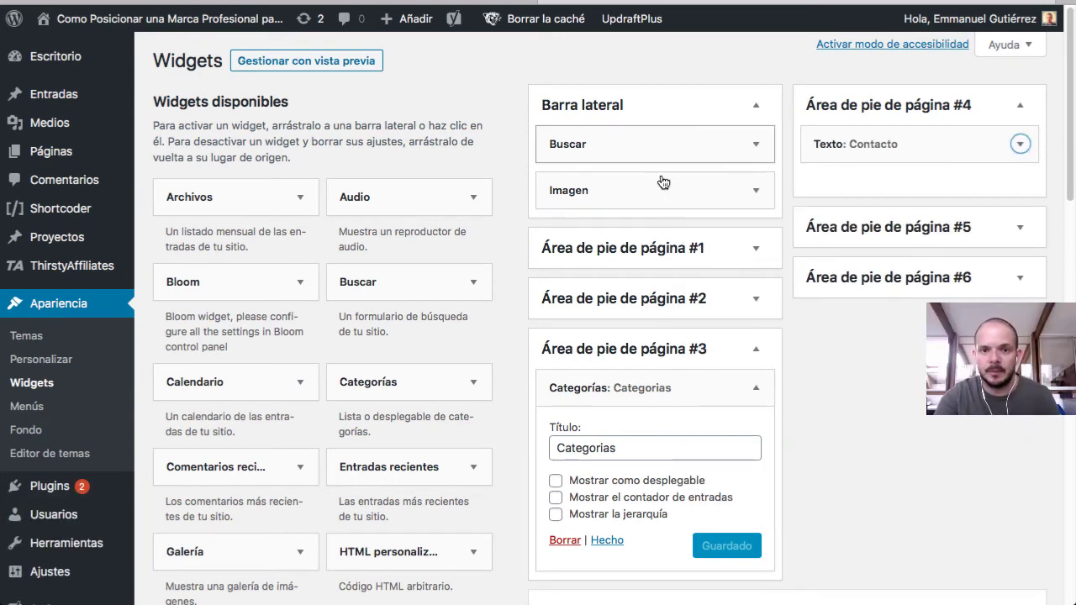
# Step: Return to the theme customizer and open the footer's Diseño settings
pyautogui.scroll(-2, 639, 261)
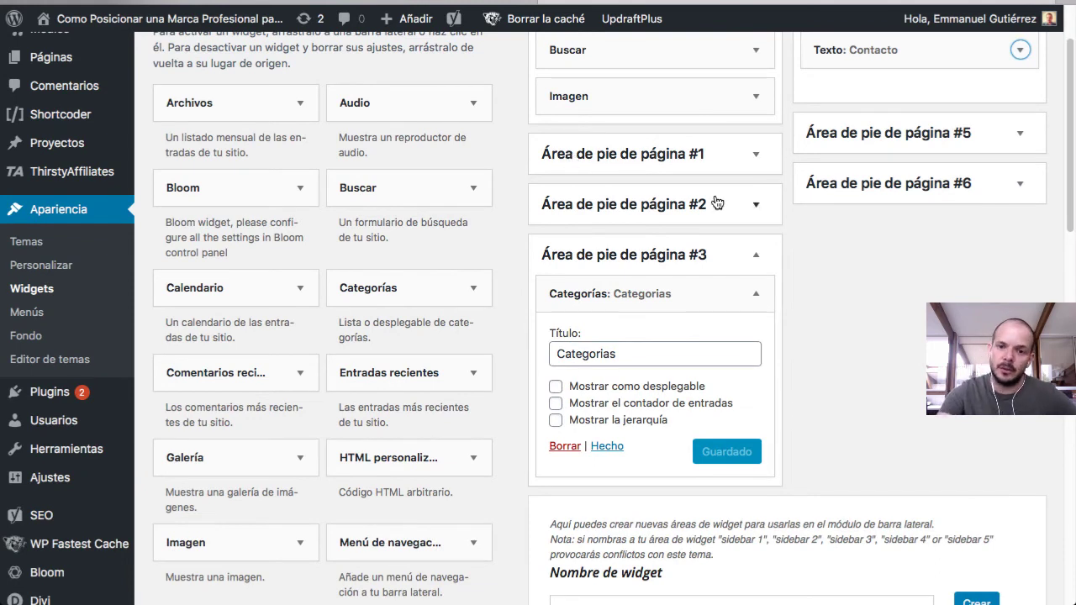
pyautogui.scroll(1, 871, 307)
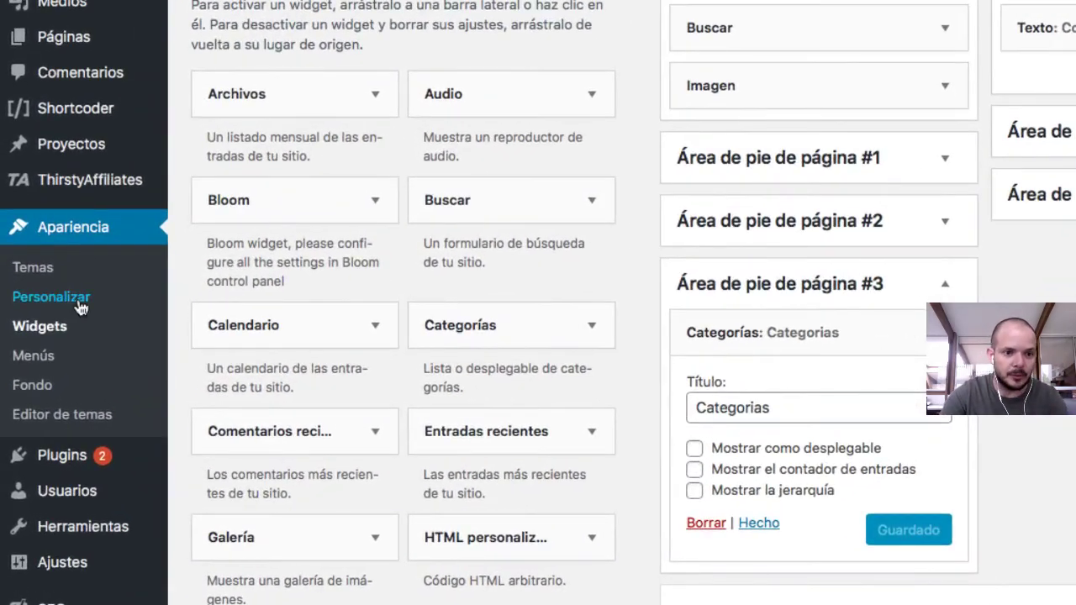
pyautogui.click(14, 305)
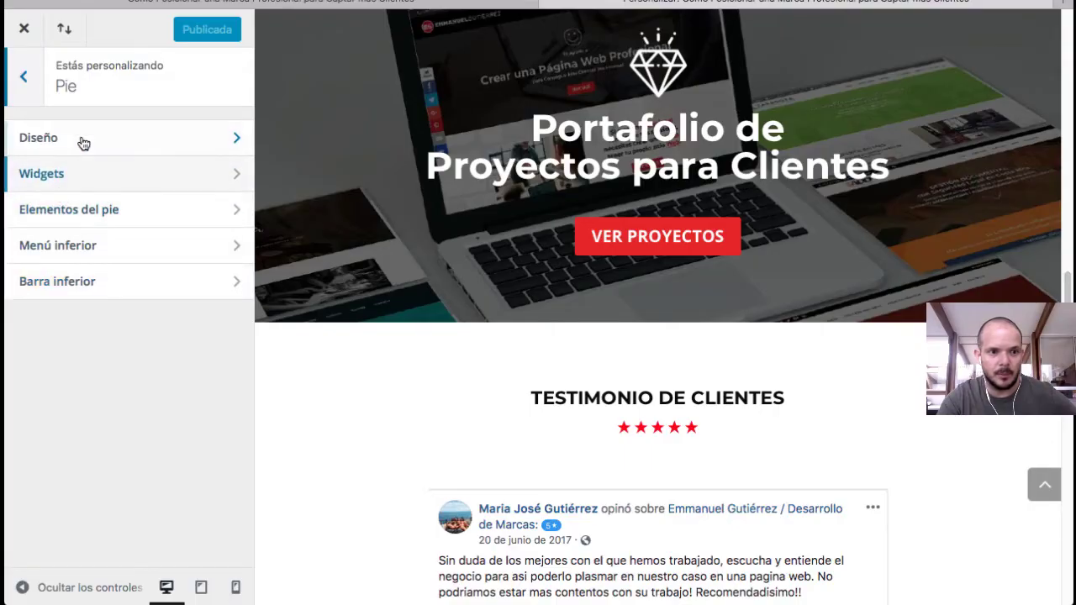
pyautogui.click(66, 180)
pyautogui.click(24, 78)
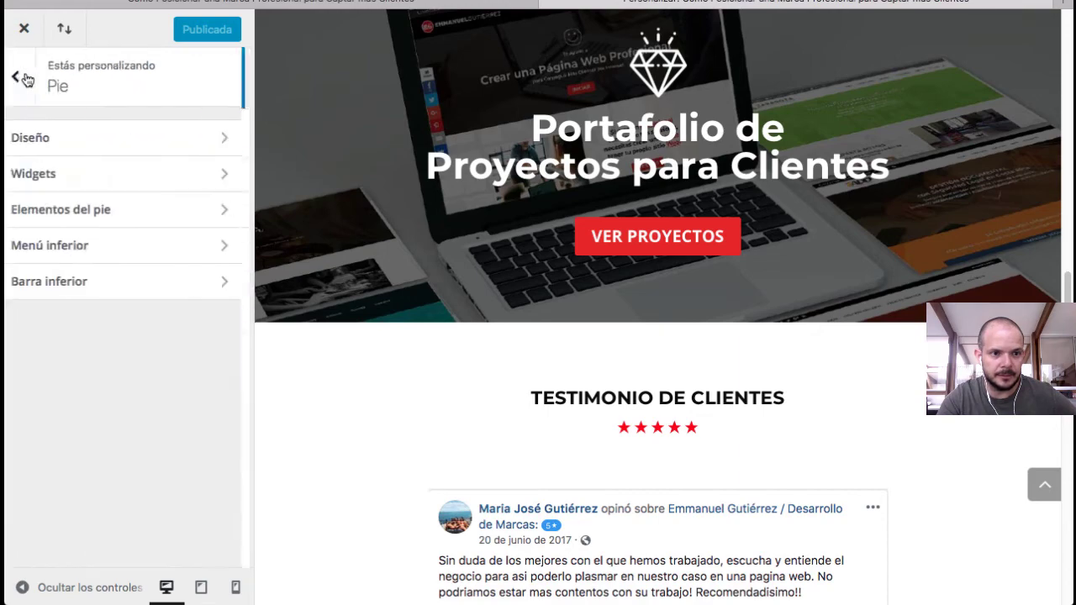
pyautogui.click(42, 145)
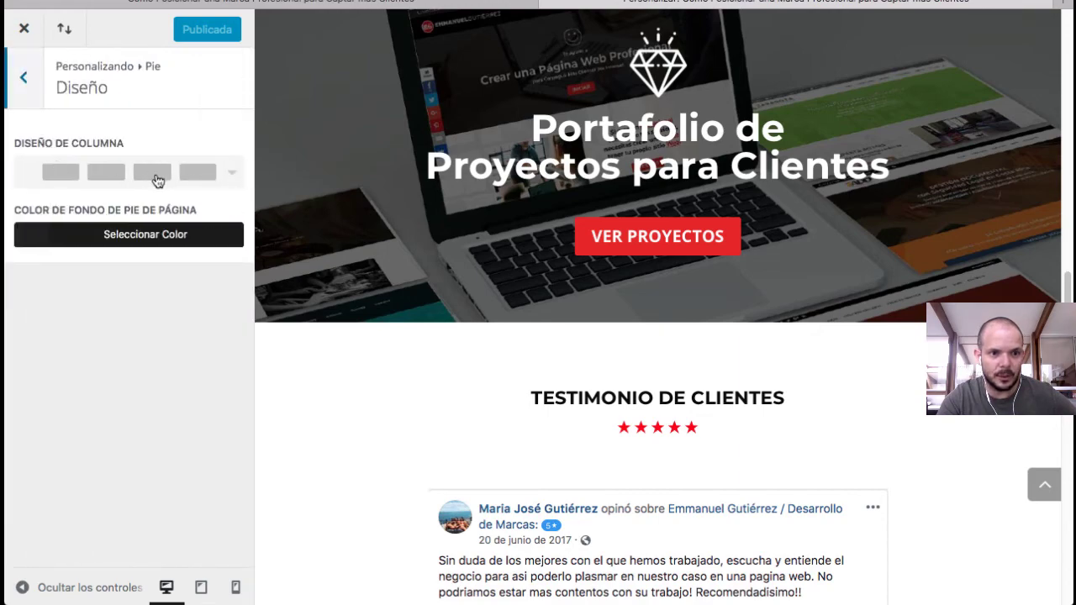
# Step: Examine the footer's widget columns and bottom bar in the preview, hiding the customizer controls for a full-width view
pyautogui.scroll(-20, 740, 253)
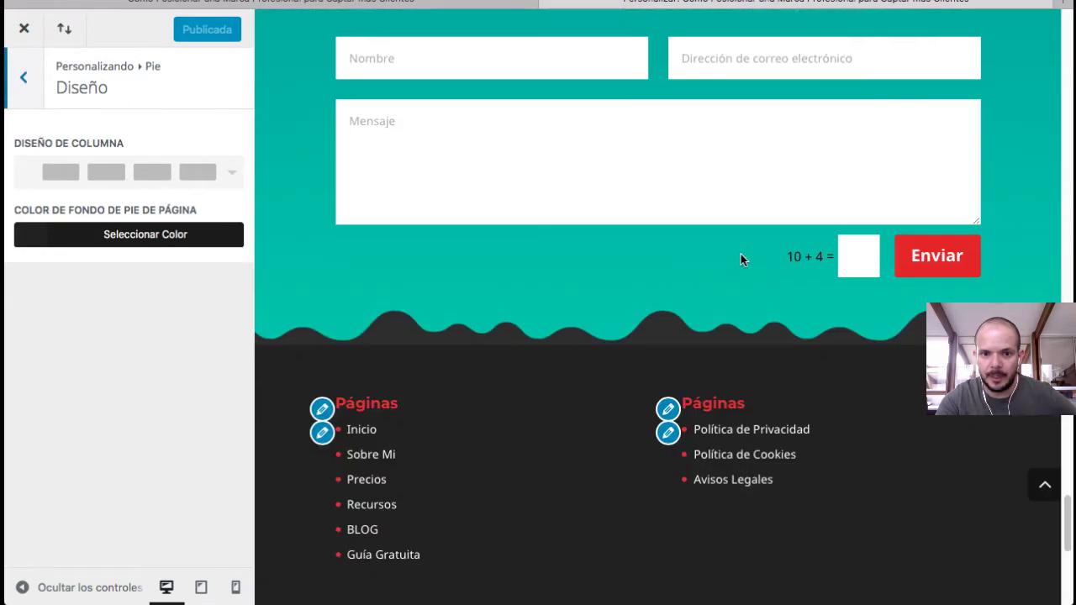
pyautogui.scroll(2, 740, 257)
pyautogui.scroll(-2, 740, 258)
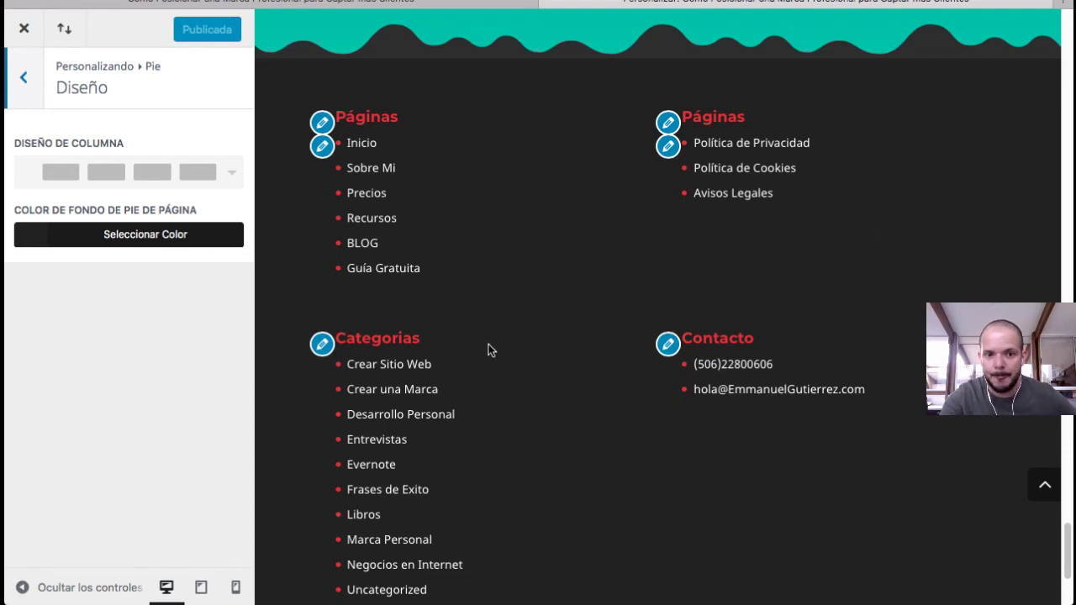
pyautogui.scroll(-2, 492, 350)
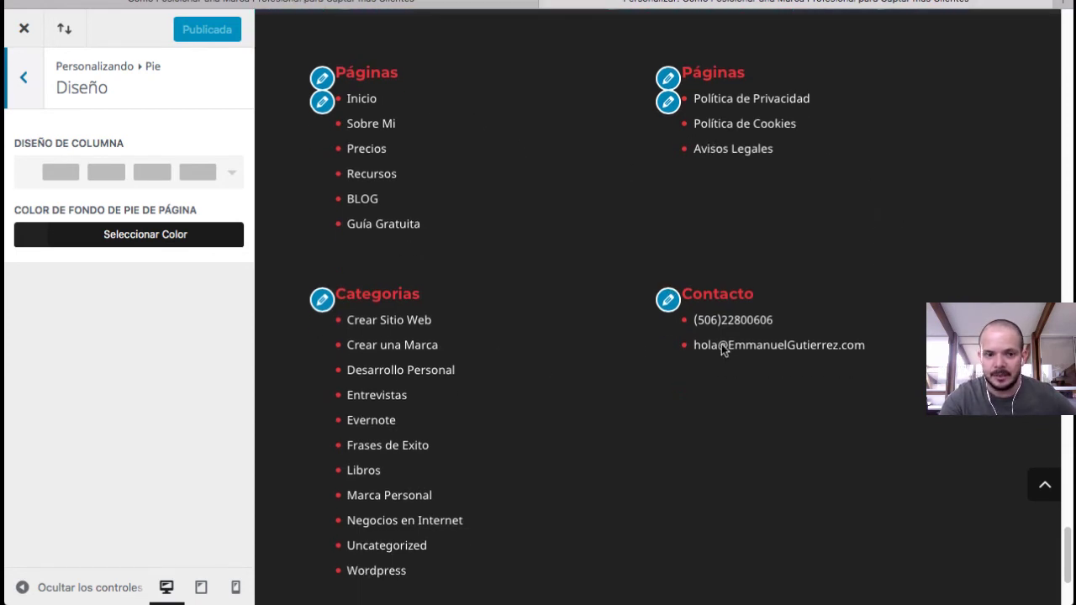
pyautogui.click(24, 586)
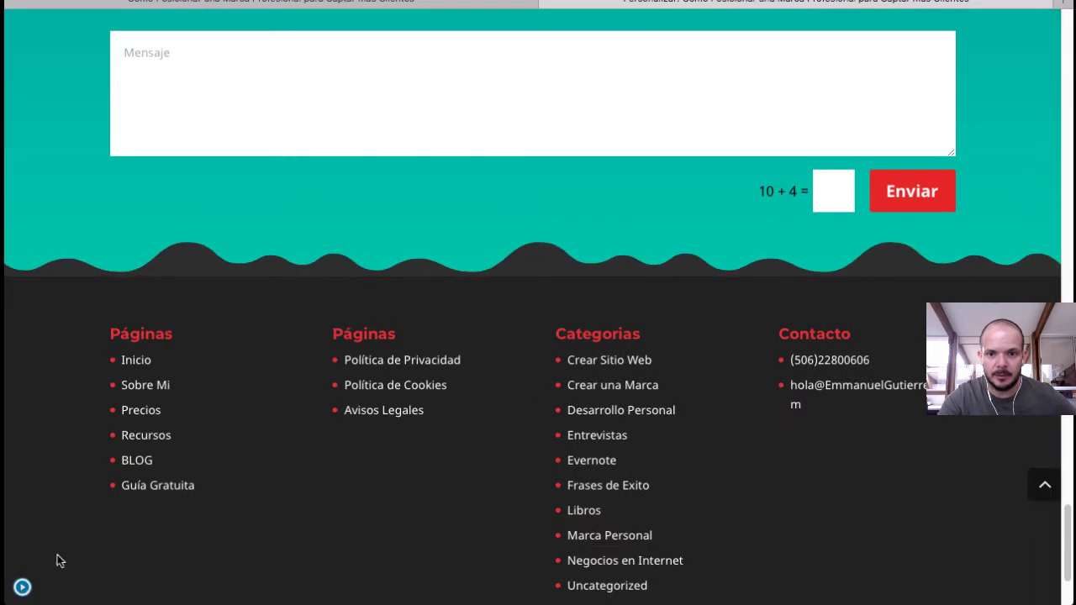
pyautogui.scroll(-4, 379, 413)
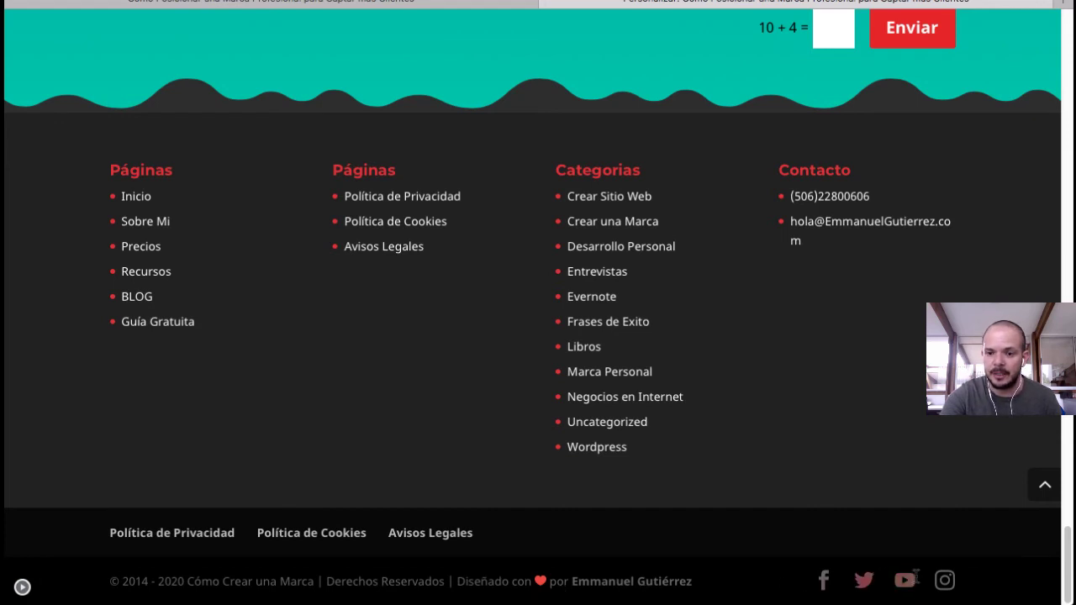
pyautogui.scroll(1, 173, 542)
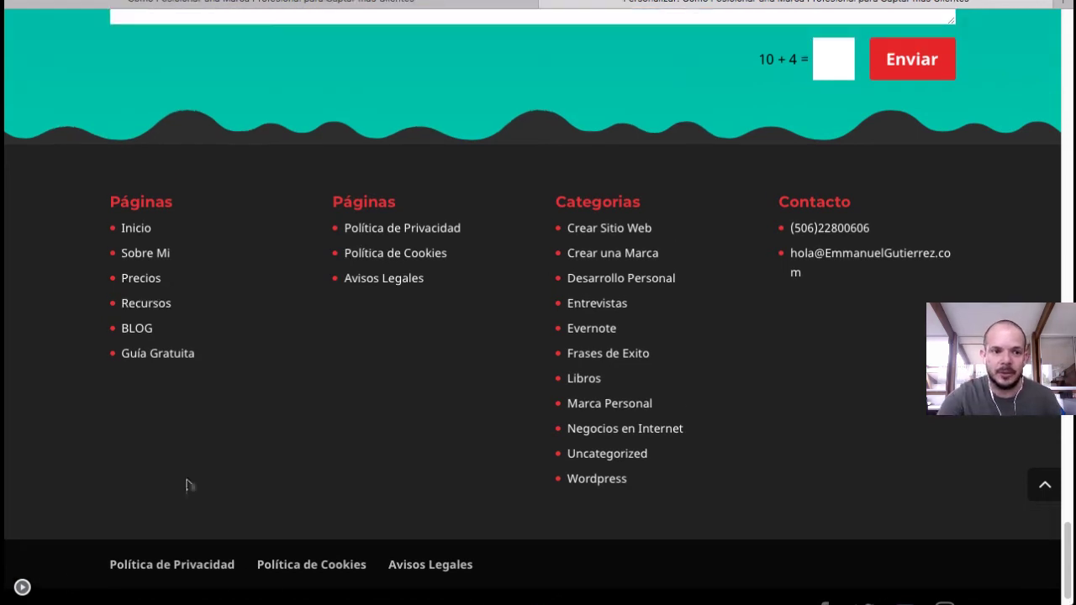
# Step: Show the customizer controls again, open Elementos del pie and review the copyright line in the footer preview
pyautogui.click(23, 587)
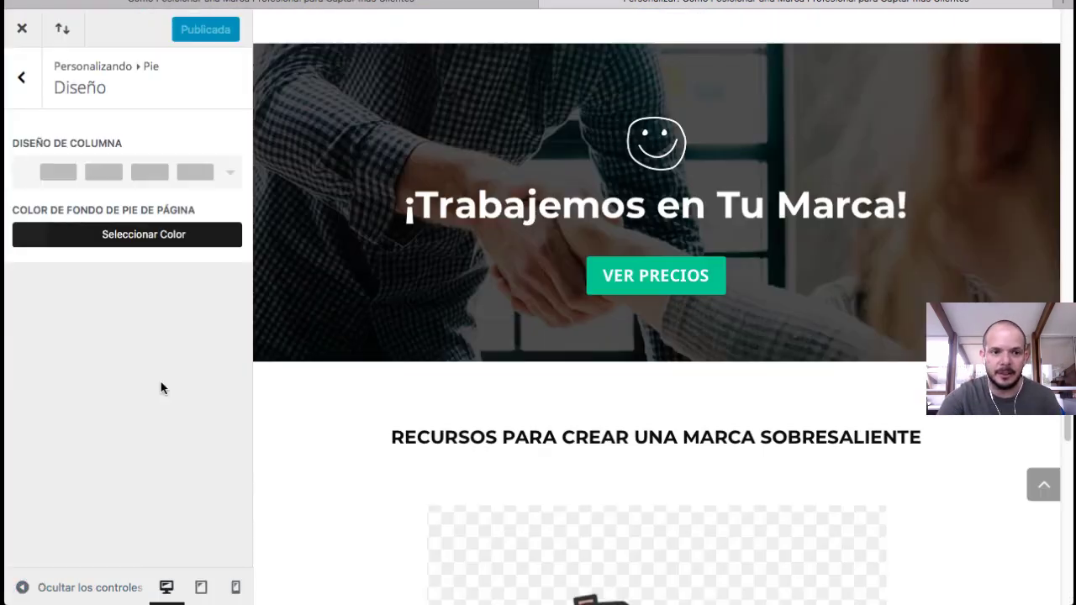
pyautogui.click(21, 77)
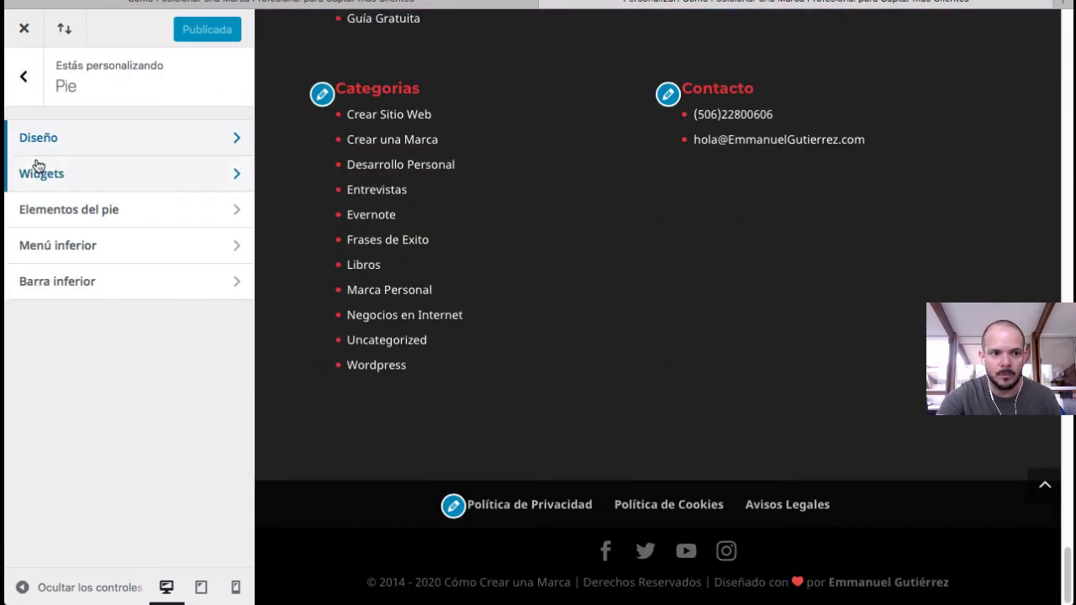
pyautogui.click(119, 218)
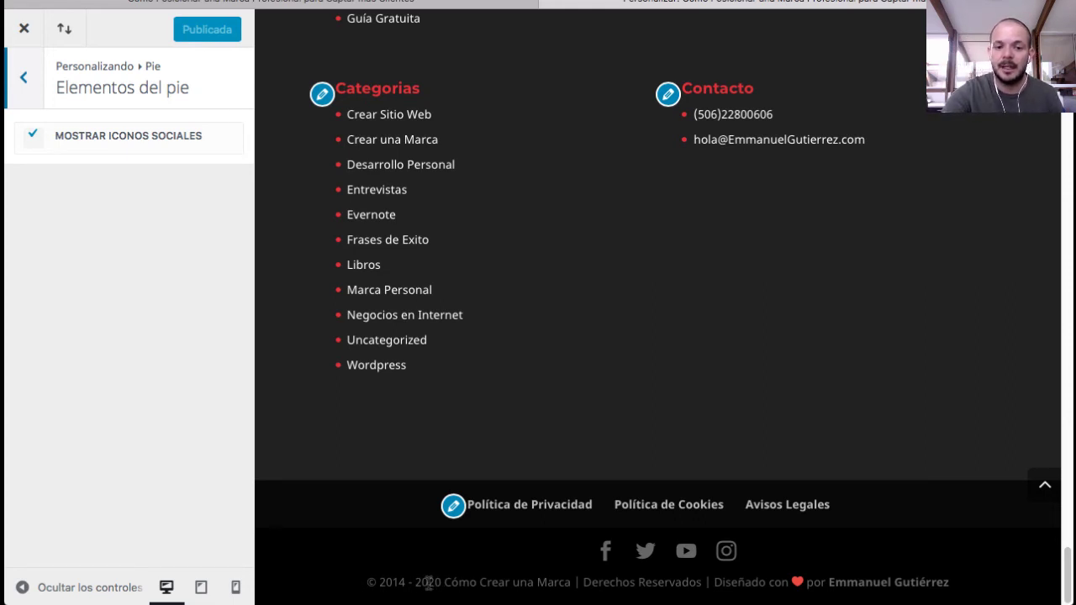
pyautogui.moveTo(424, 580); pyautogui.dragTo(434, 580)
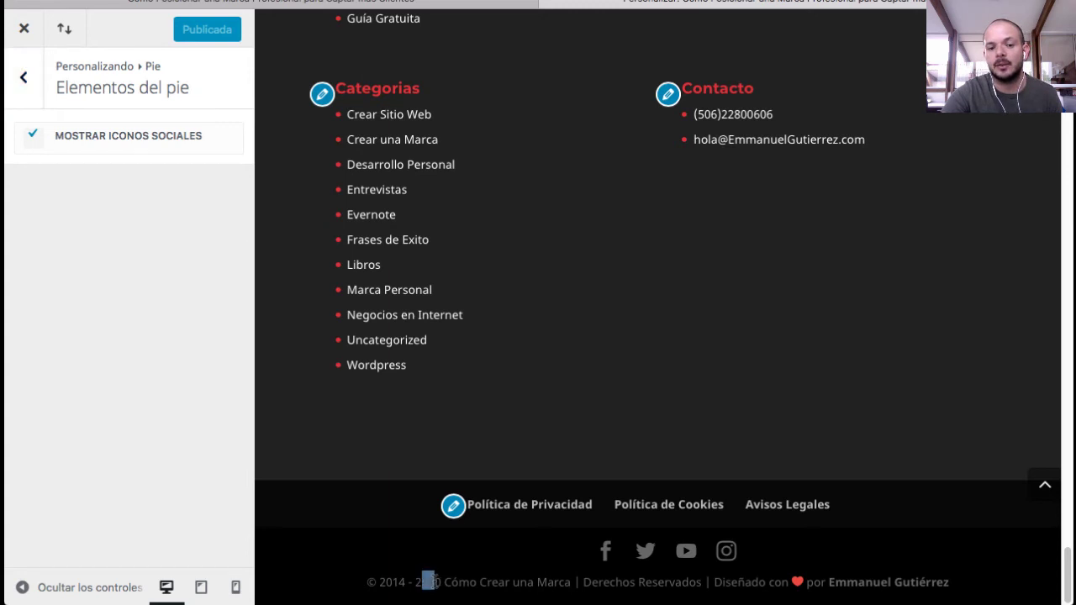
pyautogui.click(370, 579)
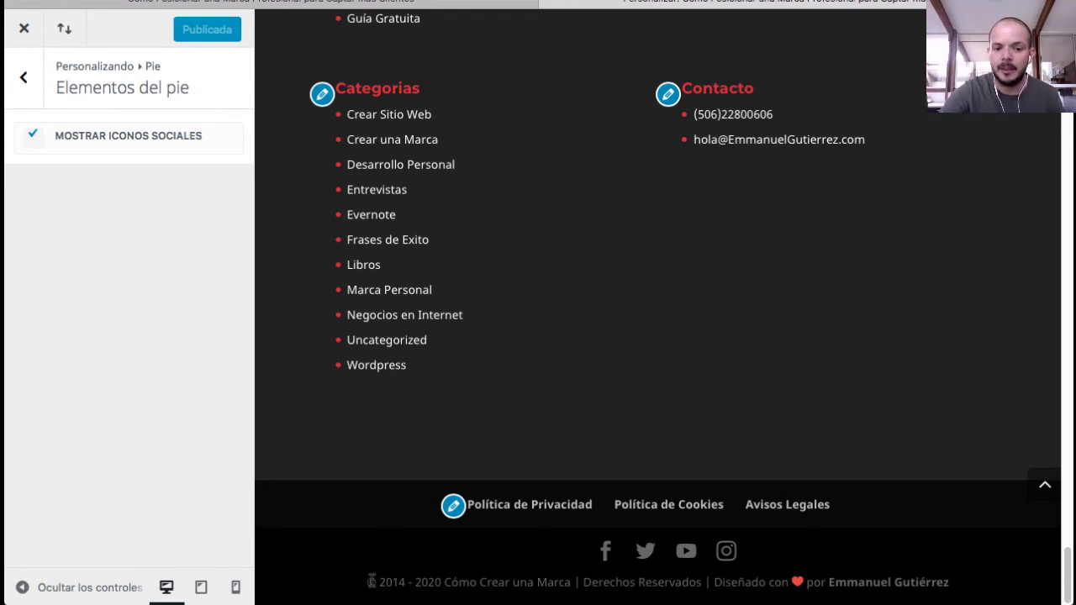
pyautogui.moveTo(369, 582); pyautogui.dragTo(415, 581)
pyautogui.click(446, 586)
pyautogui.click(378, 582)
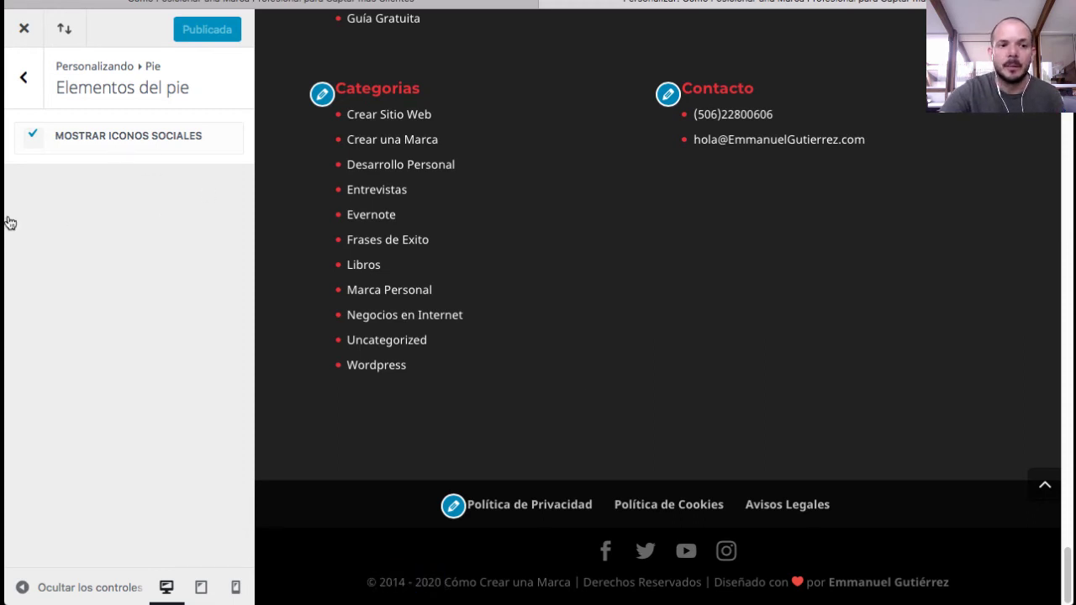
# Step: Try a header text size of 25 for the footer widgets, and reset it to the default
pyautogui.click(24, 77)
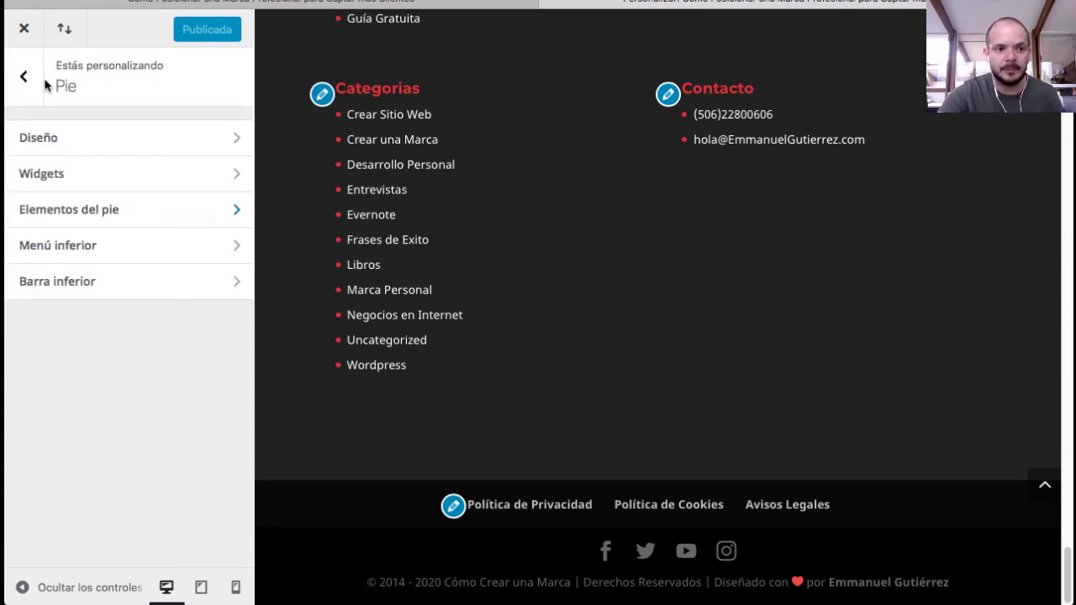
pyautogui.click(50, 149)
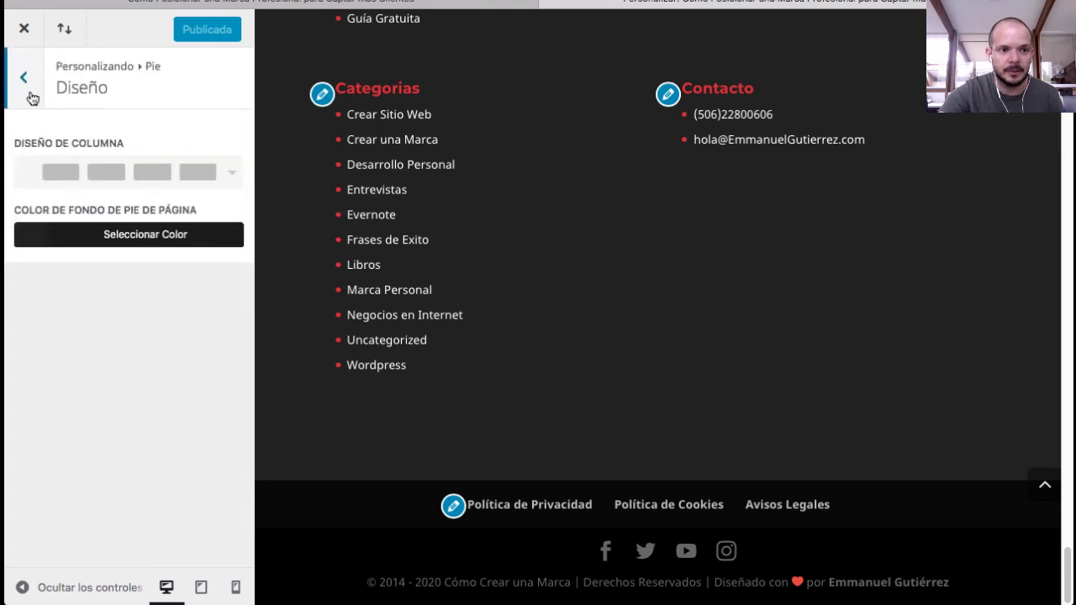
pyautogui.click(24, 80)
pyautogui.click(44, 176)
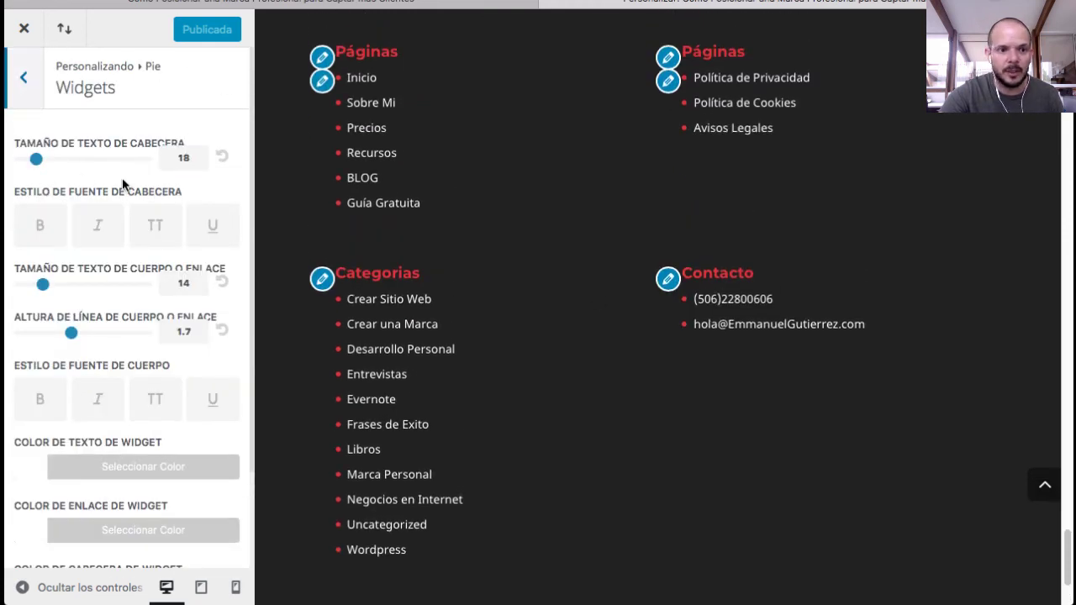
pyautogui.moveTo(34, 161); pyautogui.dragTo(45, 161)
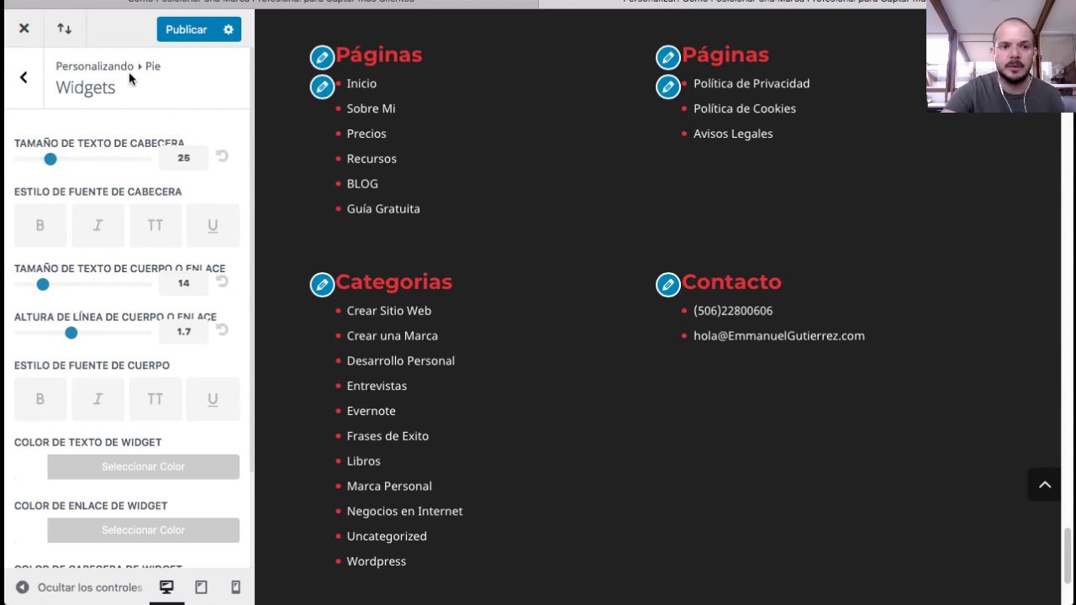
pyautogui.click(220, 156)
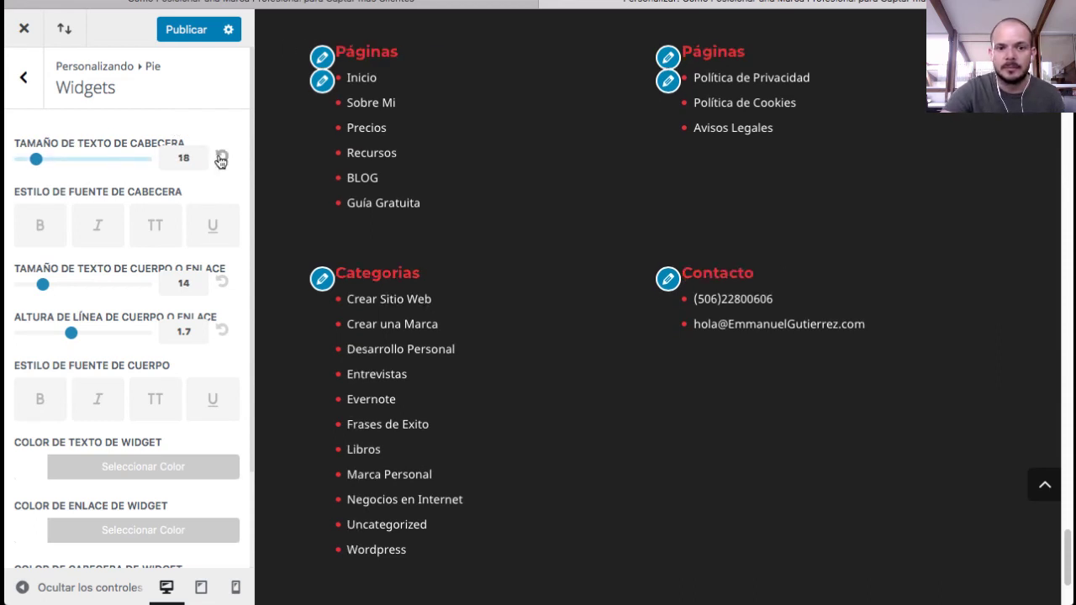
# Step: Style the footer widgets with uppercase headers, a body and link text size of 16, and a body line height of 1.2
pyautogui.click(154, 227)
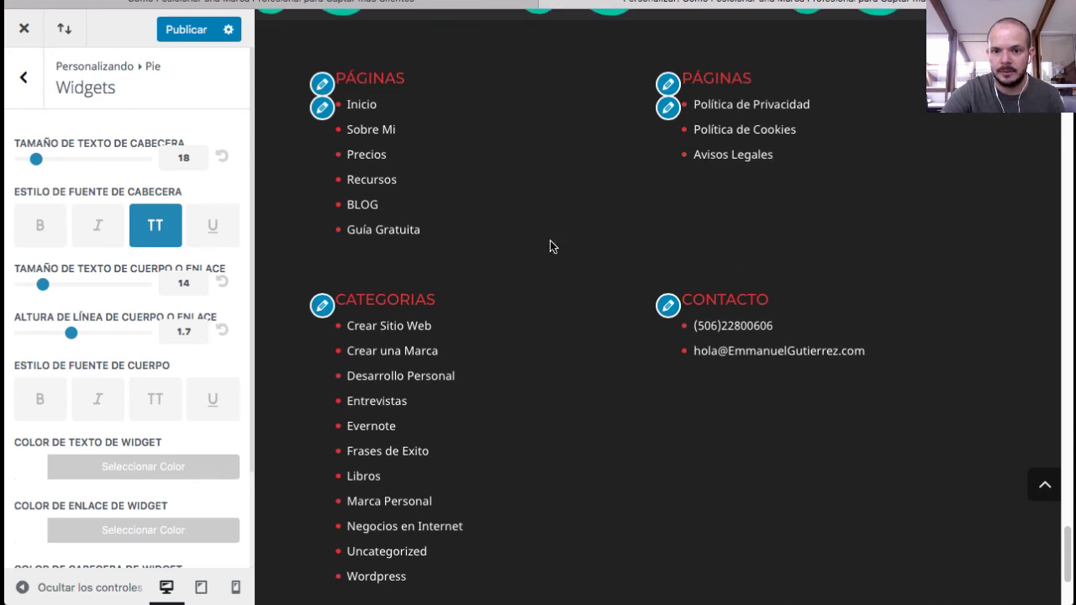
pyautogui.moveTo(46, 284)
pyautogui.mouseDown()
pyautogui.moveTo(154, 286)
pyautogui.moveTo(40, 286)
pyautogui.moveTo(54, 285)
pyautogui.mouseUp()
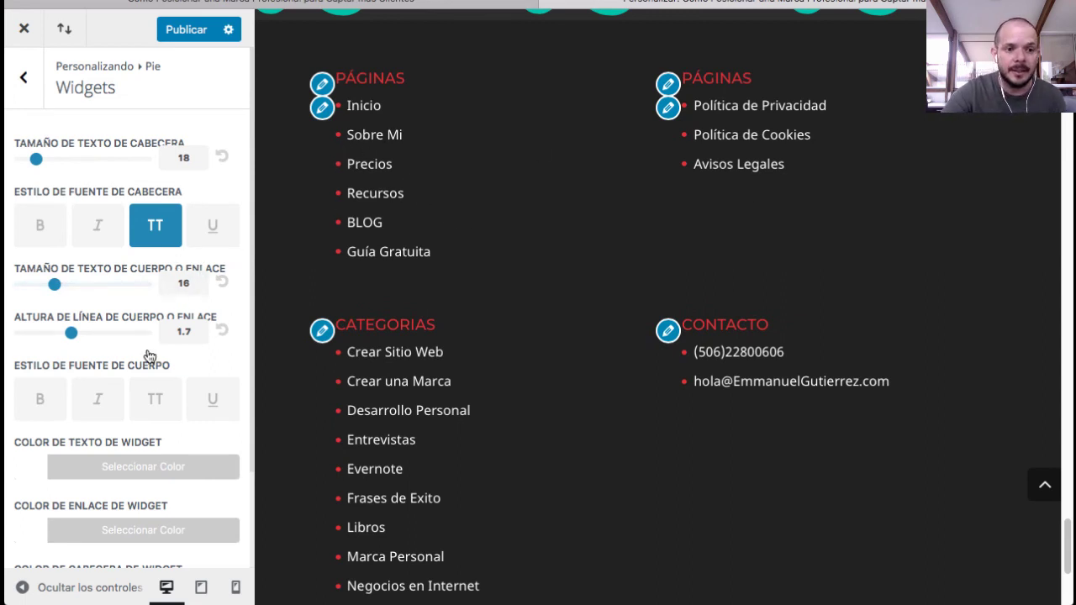
pyautogui.moveTo(71, 334); pyautogui.dragTo(43, 341)
pyautogui.scroll(-3, 195, 357)
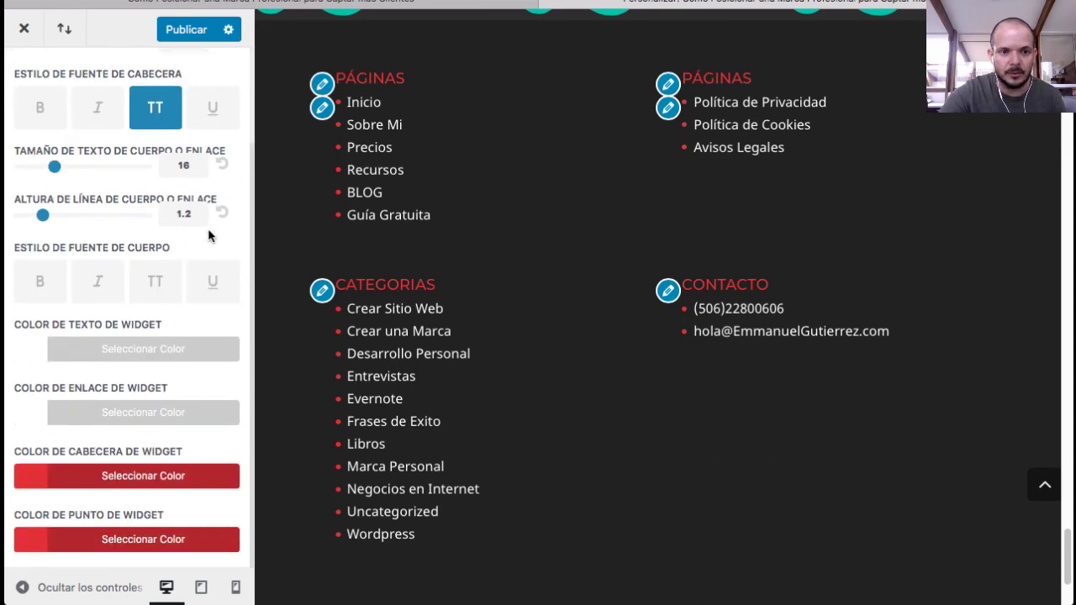
# Step: Return to the customizer's main sections and examine the footer's four widget areas in the preview
pyautogui.scroll(2, 128, 436)
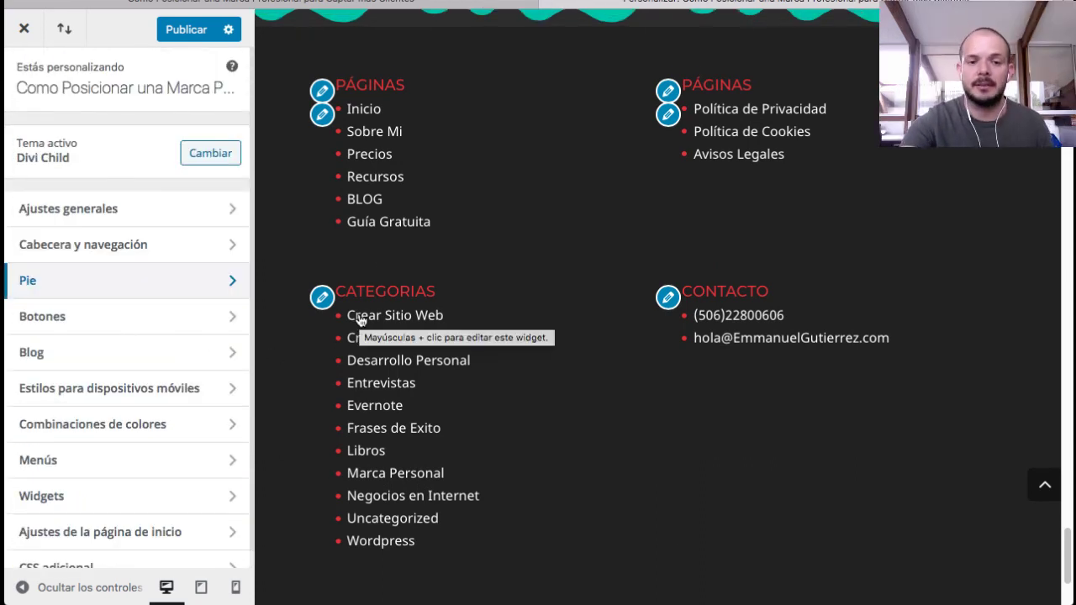
pyautogui.scroll(1, 286, 360)
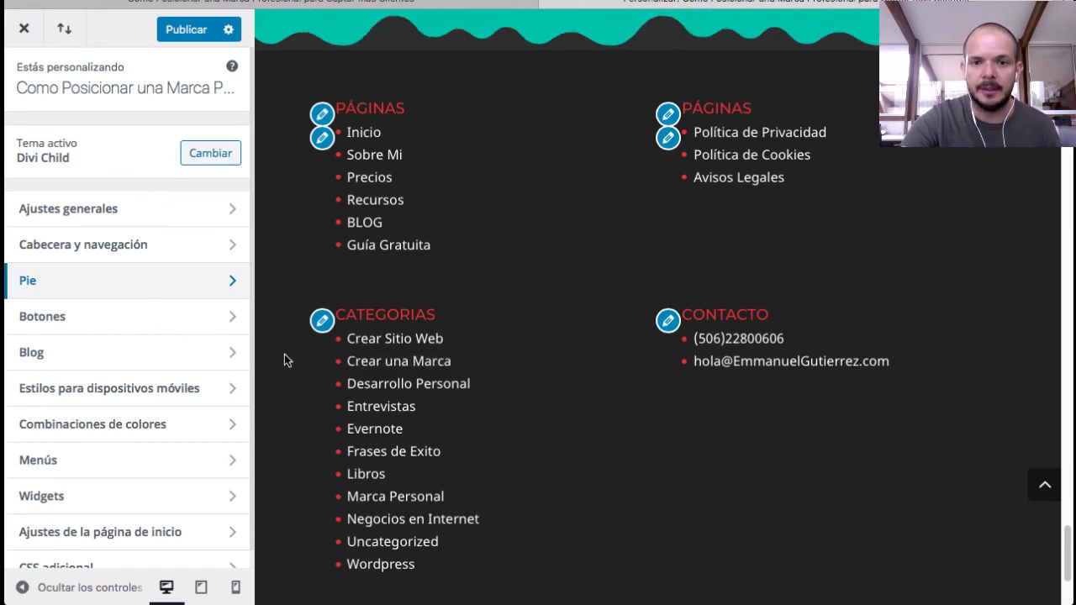
pyautogui.scroll(1, 284, 355)
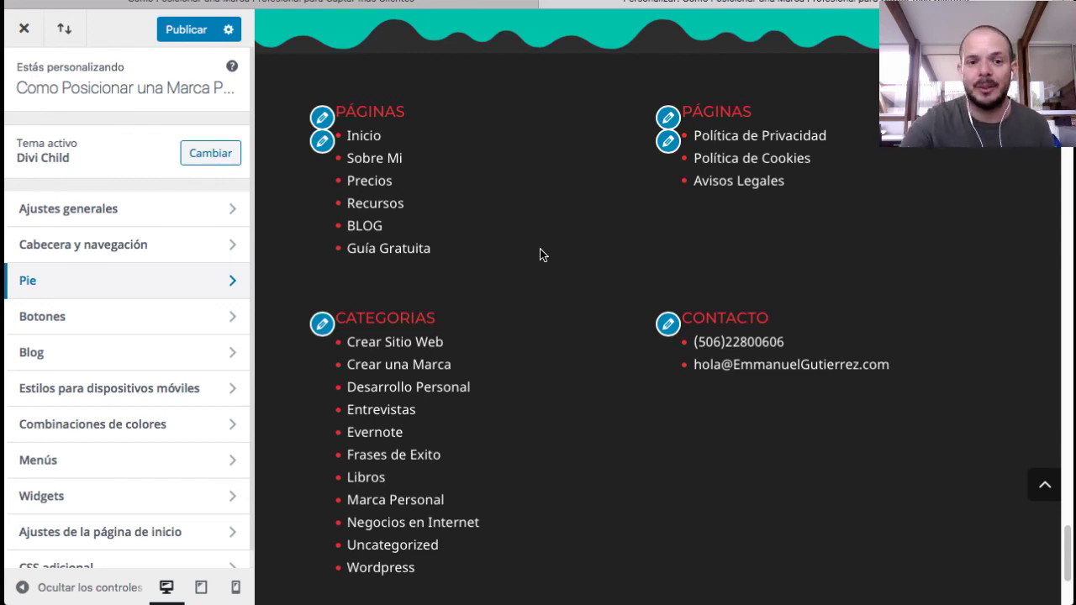
pyautogui.scroll(-1, 601, 334)
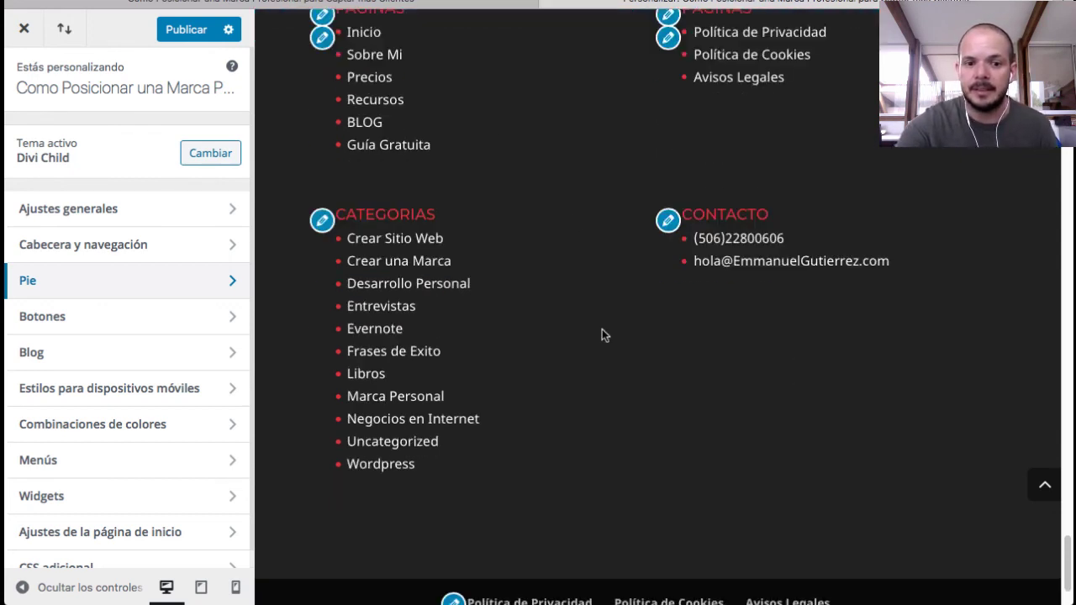
pyautogui.scroll(2, 603, 336)
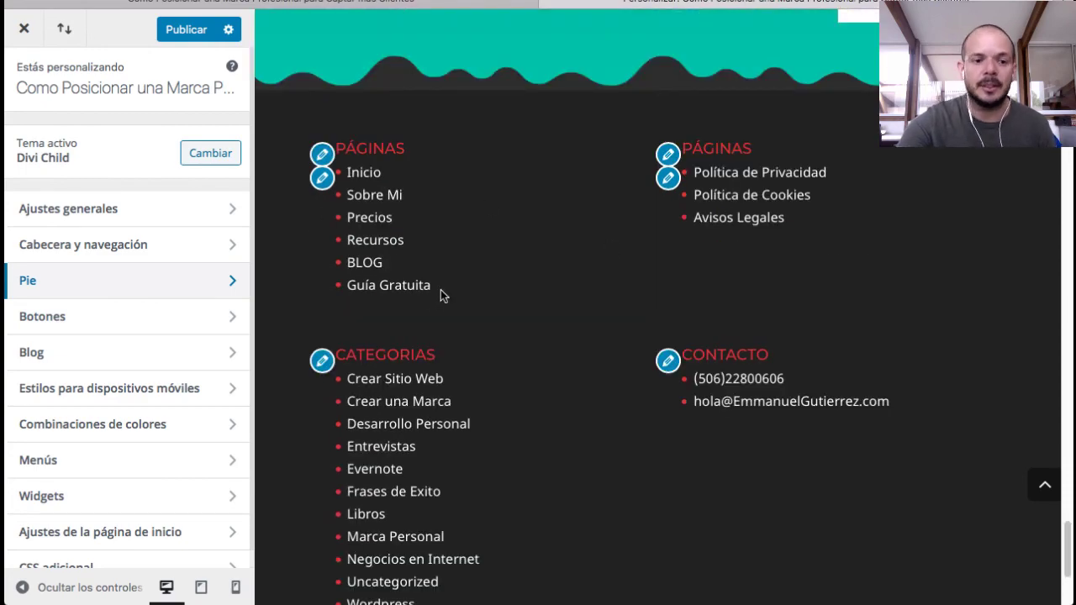